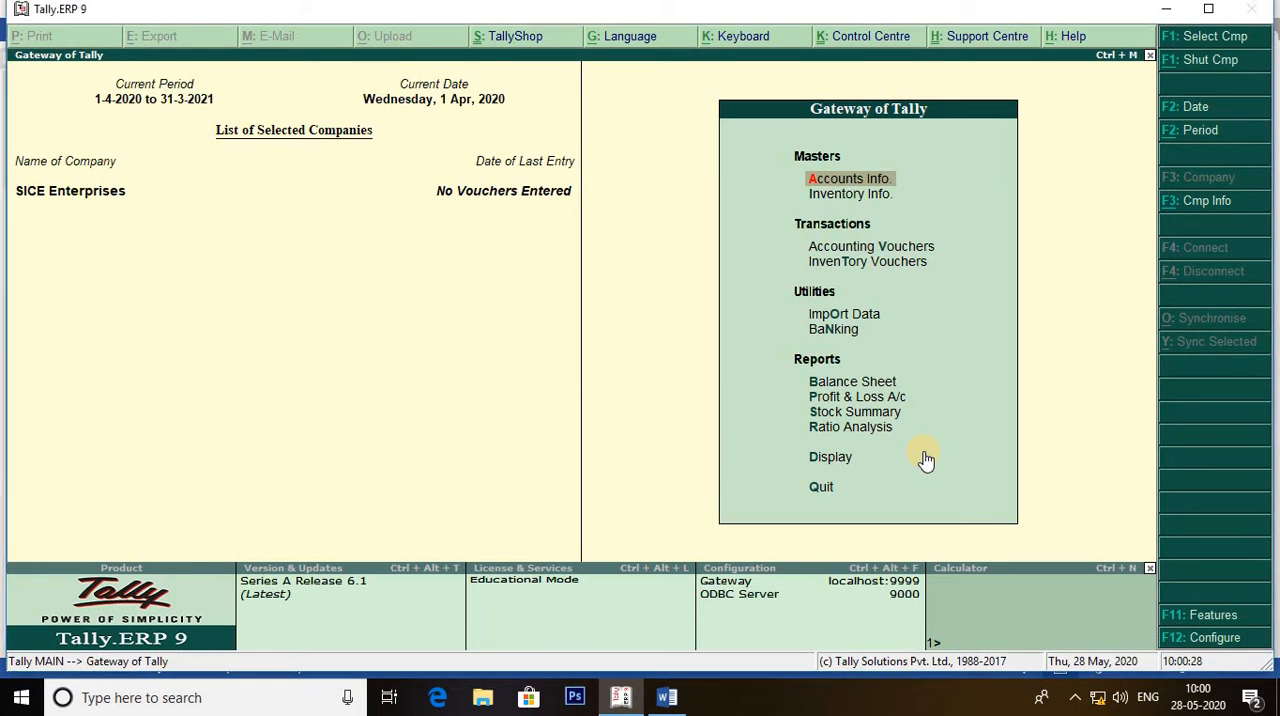
Check the customer price list in Word, and enable the separate discount column for invoices in Tally's inventory features.
key(alt+Tab)
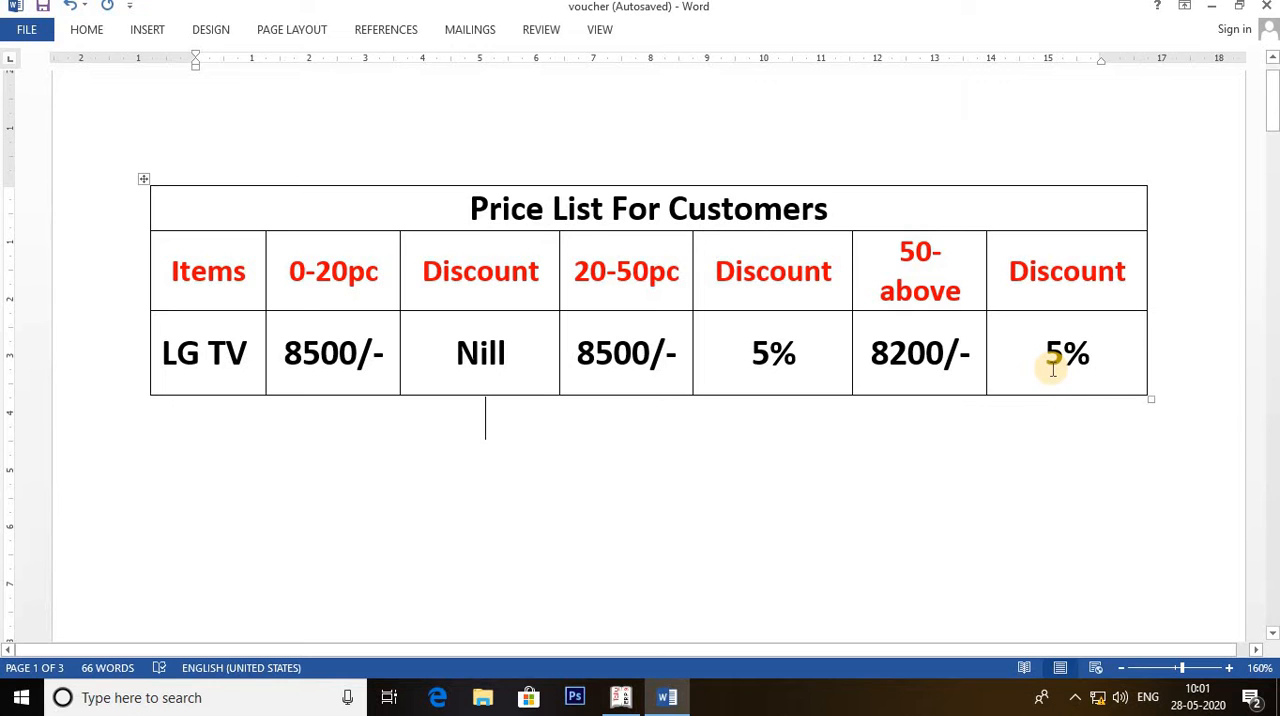
key(alt+Tab)
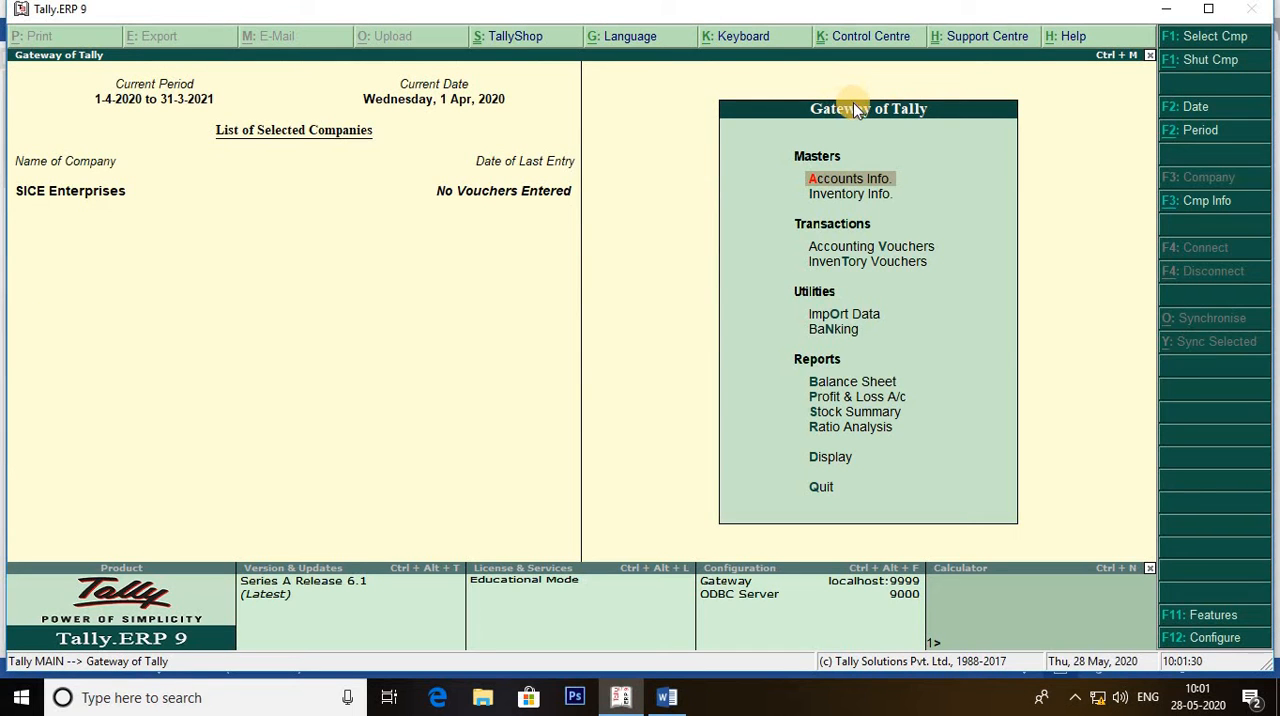
click(1228, 618)
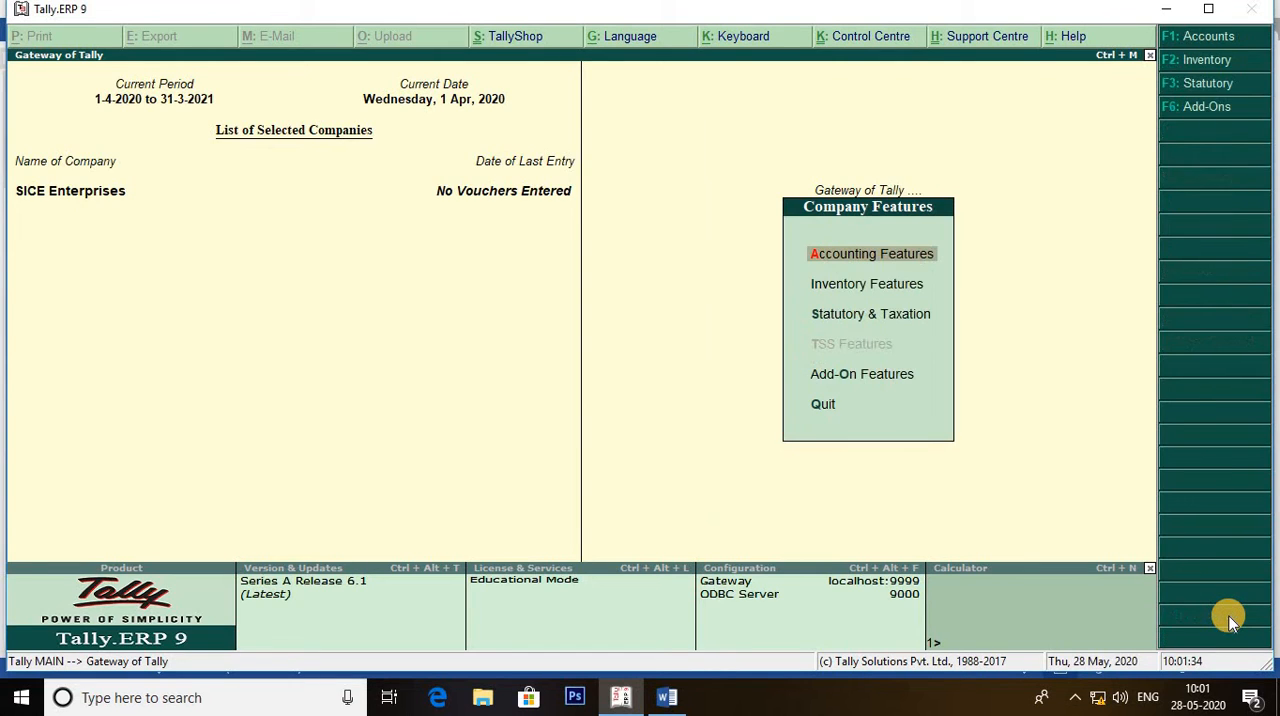
click(866, 288)
key(Return)
key(Return)
key(Return)
key(Return)
key(Return)
key(Return)
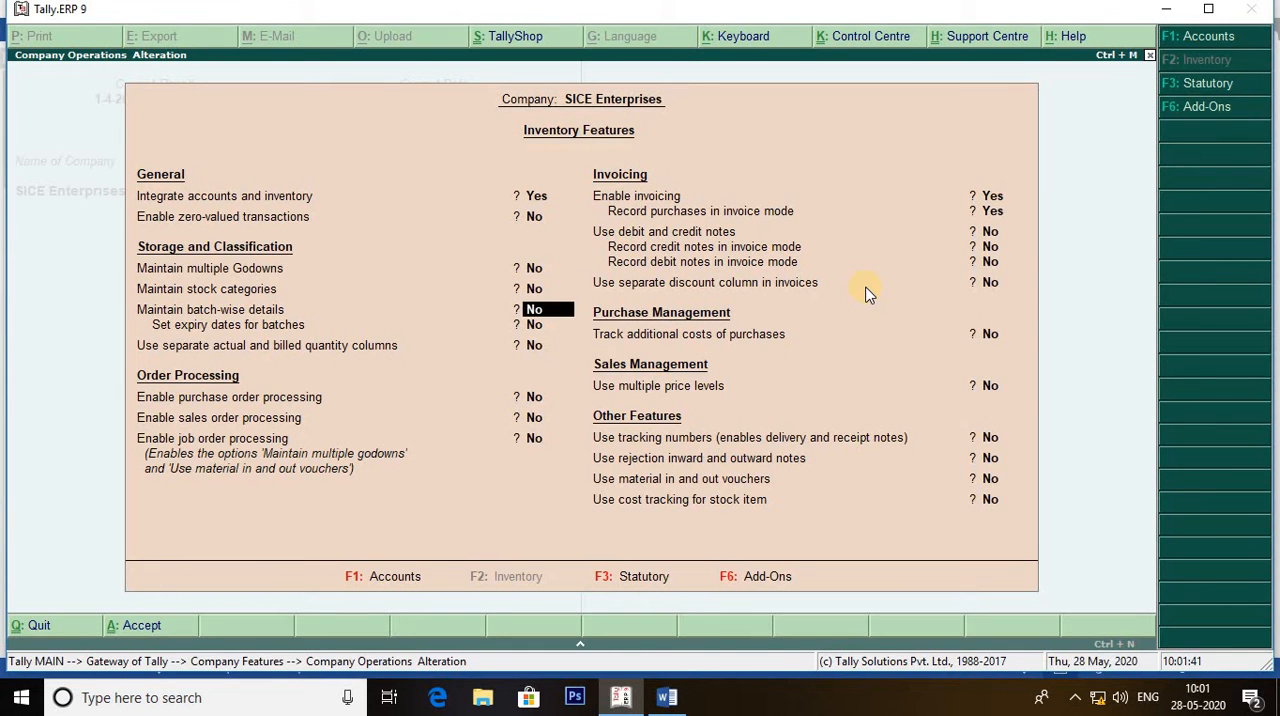
key(Return)
key(Return)
key(Return)
key(Return)
key(Return)
key(Return)
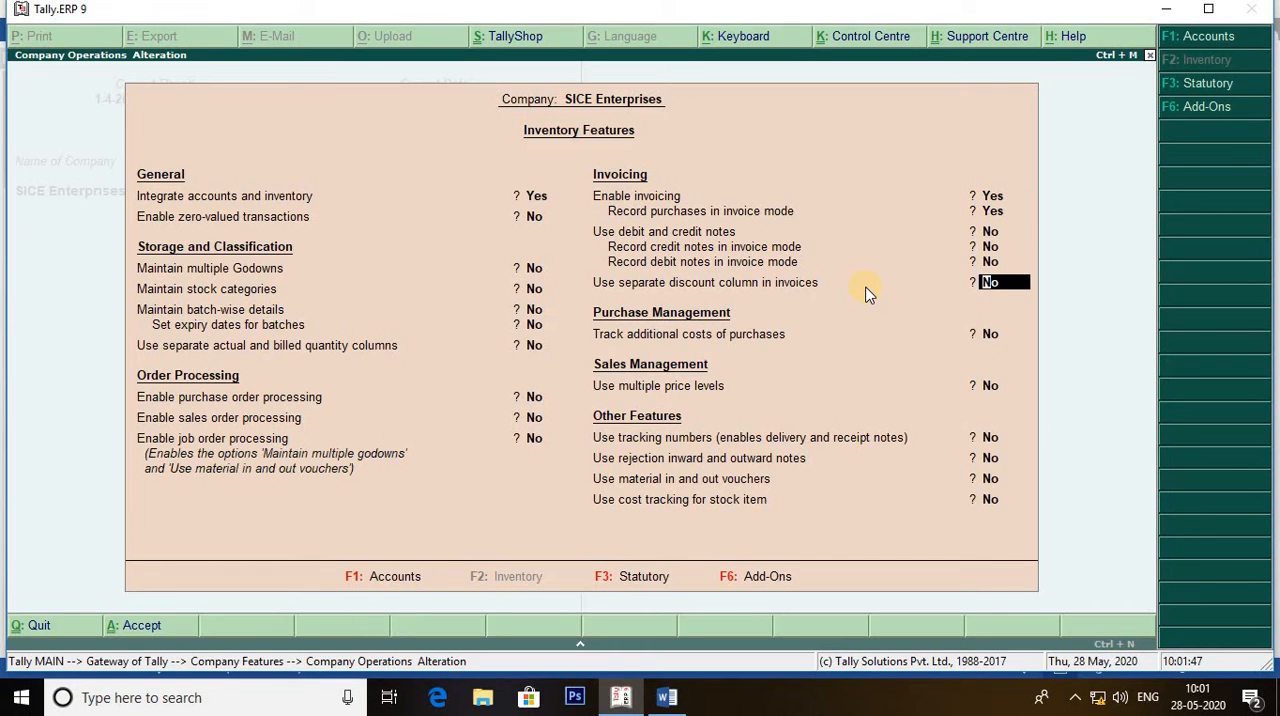
text(y)
key(Return)
key(Return)
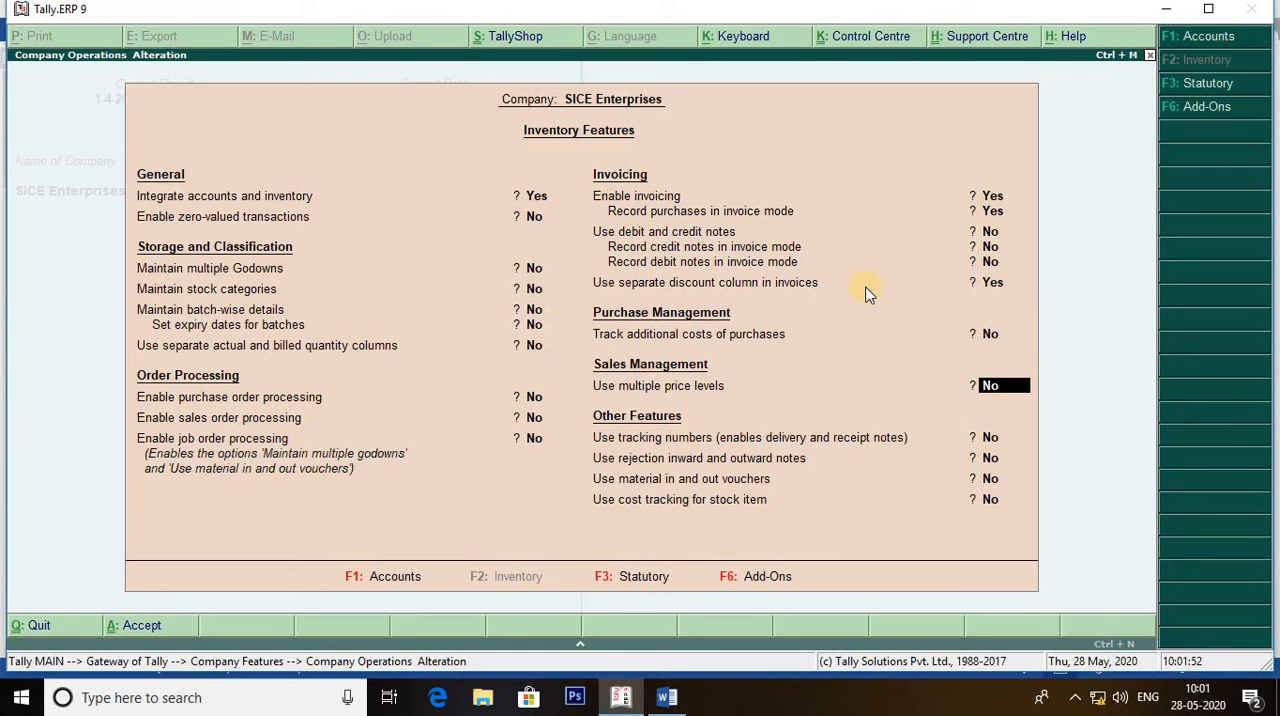
Enable multiple price levels, define Retailer and Wholesaler as the company price levels, and save the inventory features.
text(y)
key(Return)
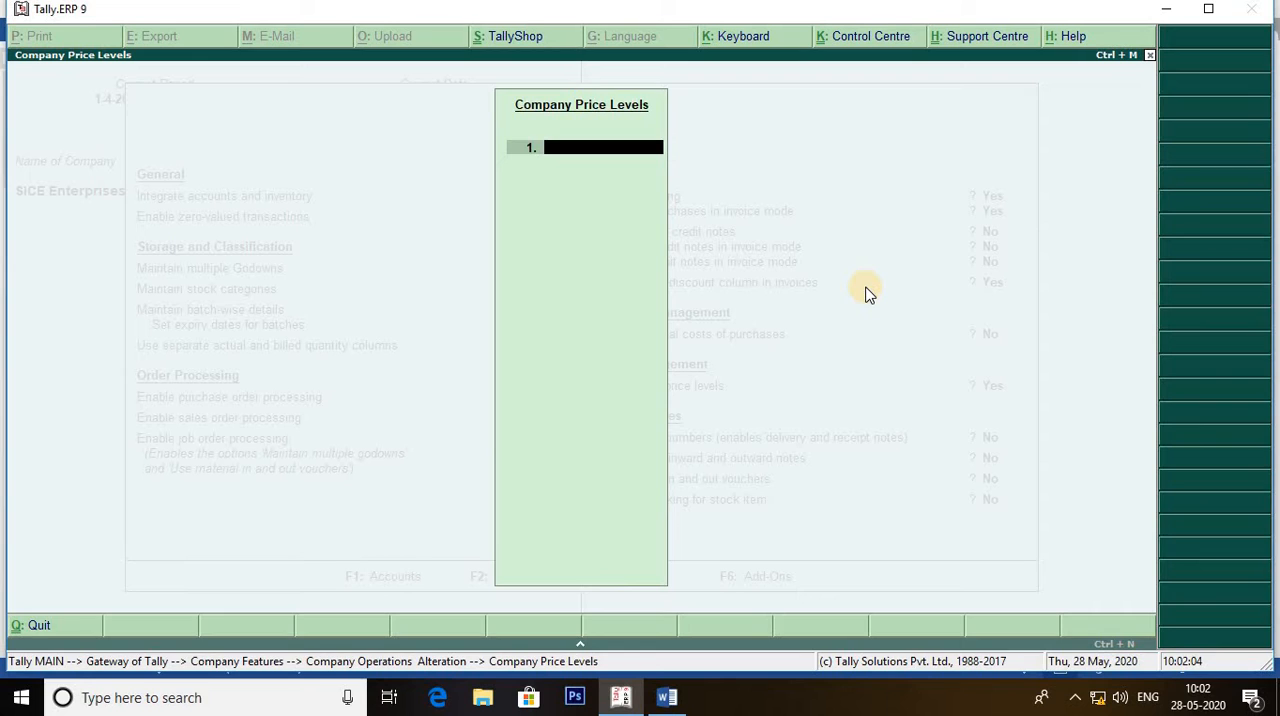
text(Retailer)
key(Return)
text(Who)
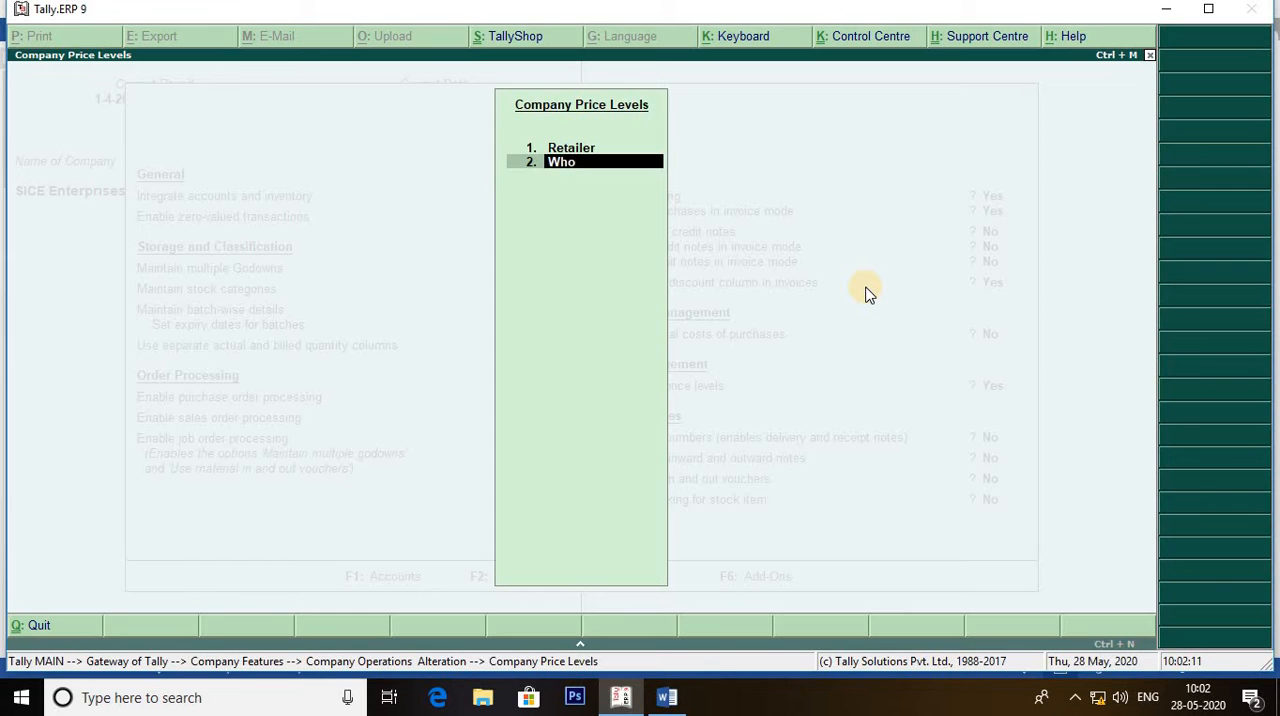
text(lesaler)
key(Return)
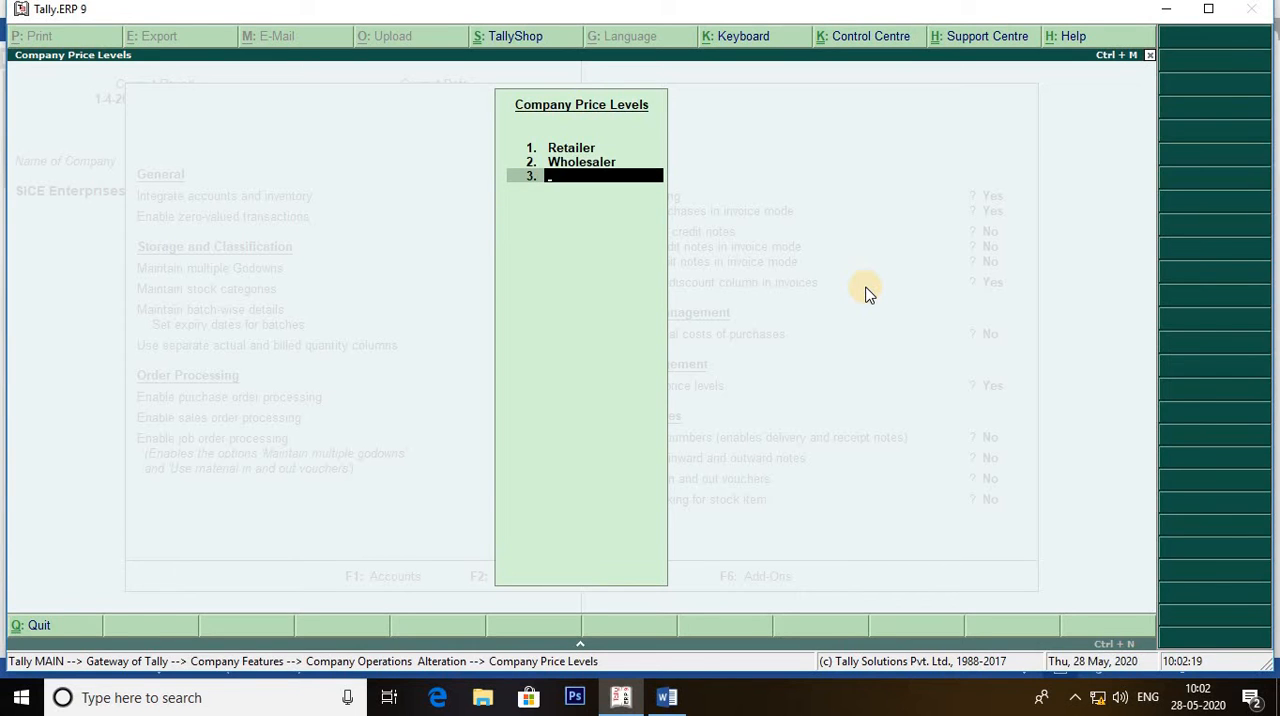
key(Return)
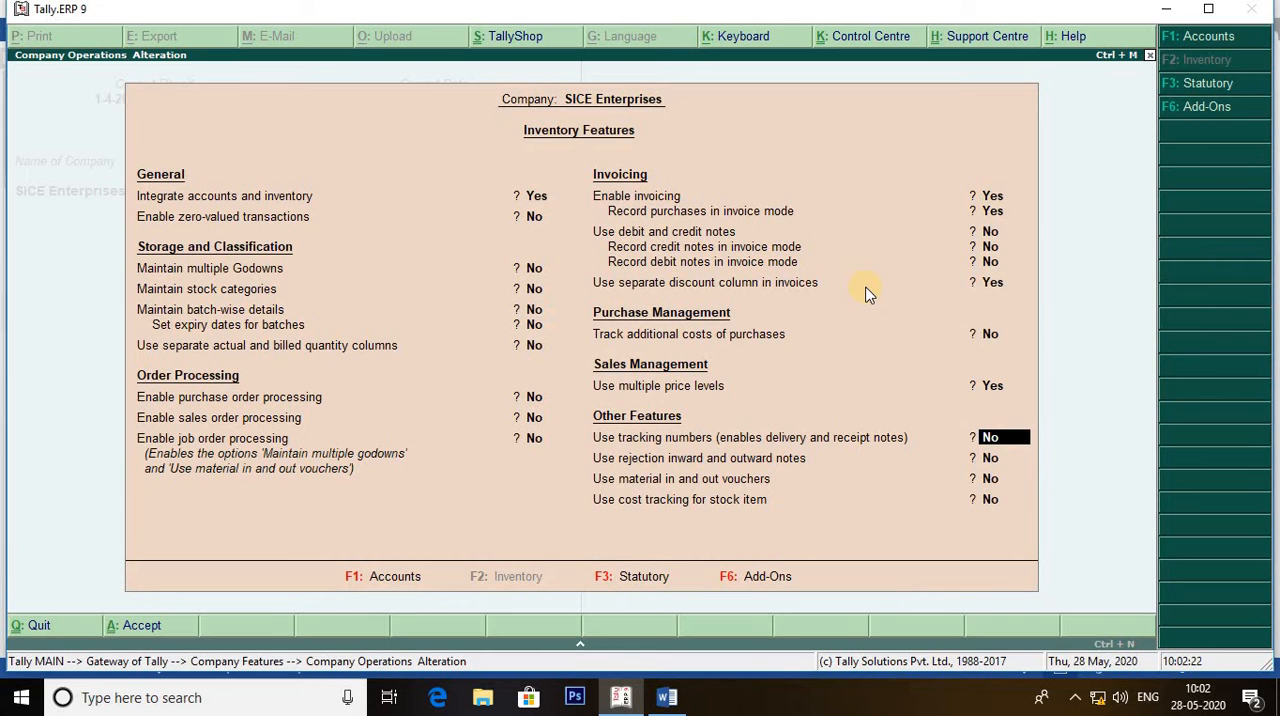
key(ctrl+a)
key(Escape)
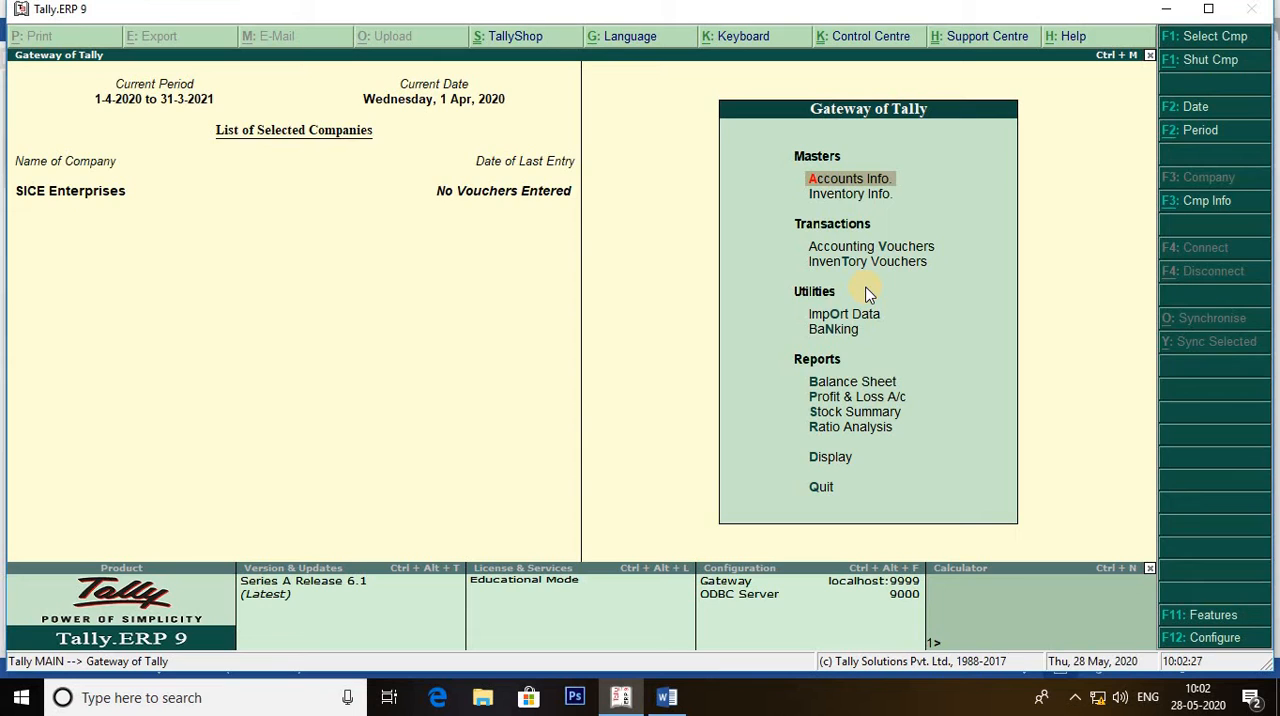
Start a new single stock item named LG TV under the Primary group.
key(Down)
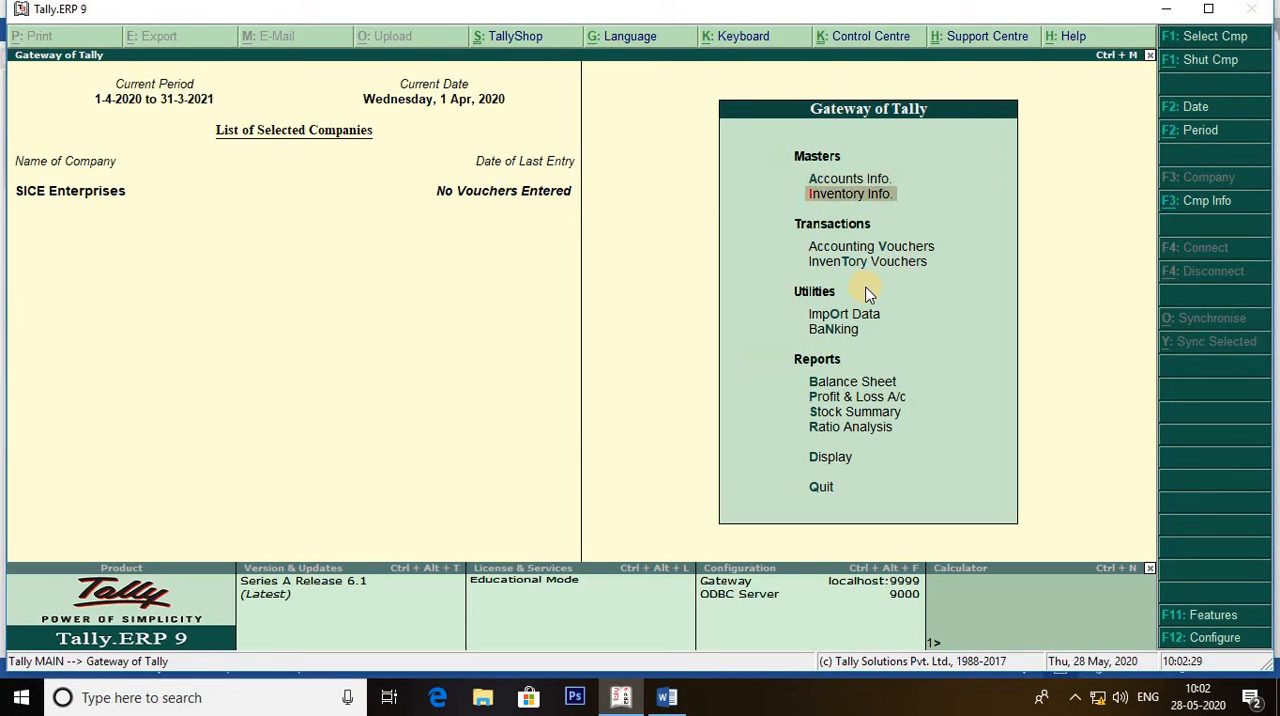
key(Return)
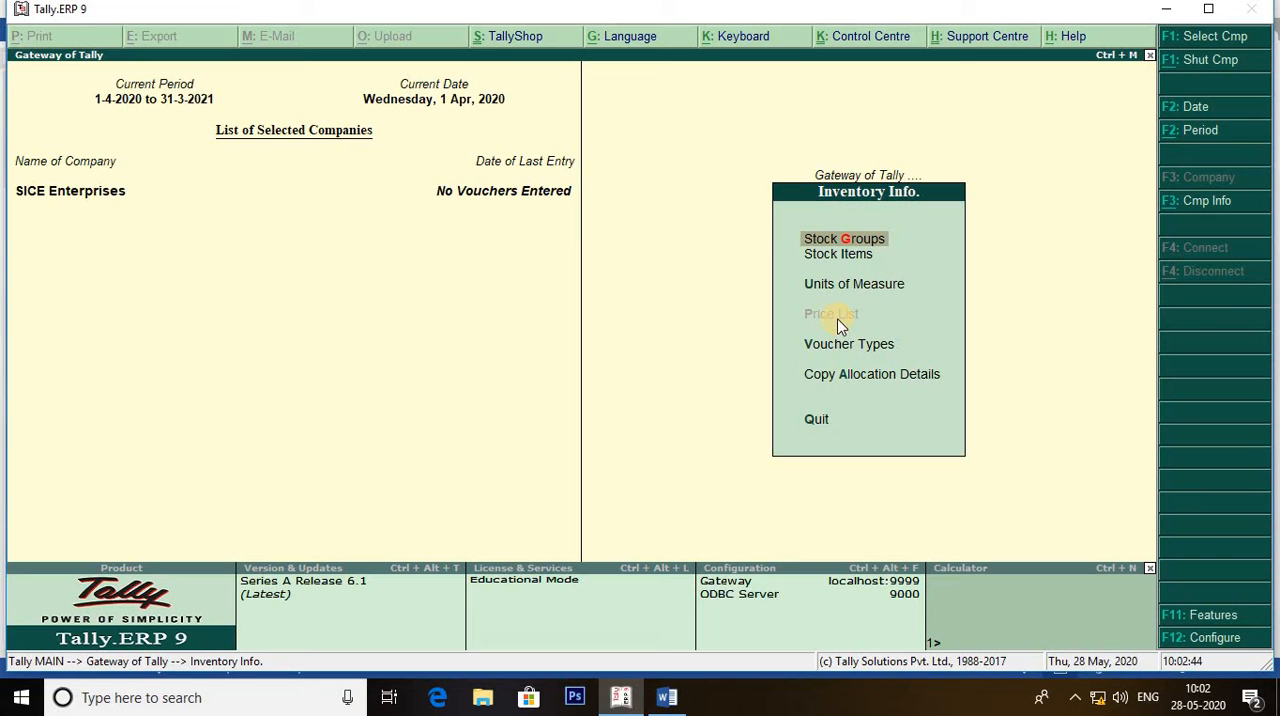
key(Down)
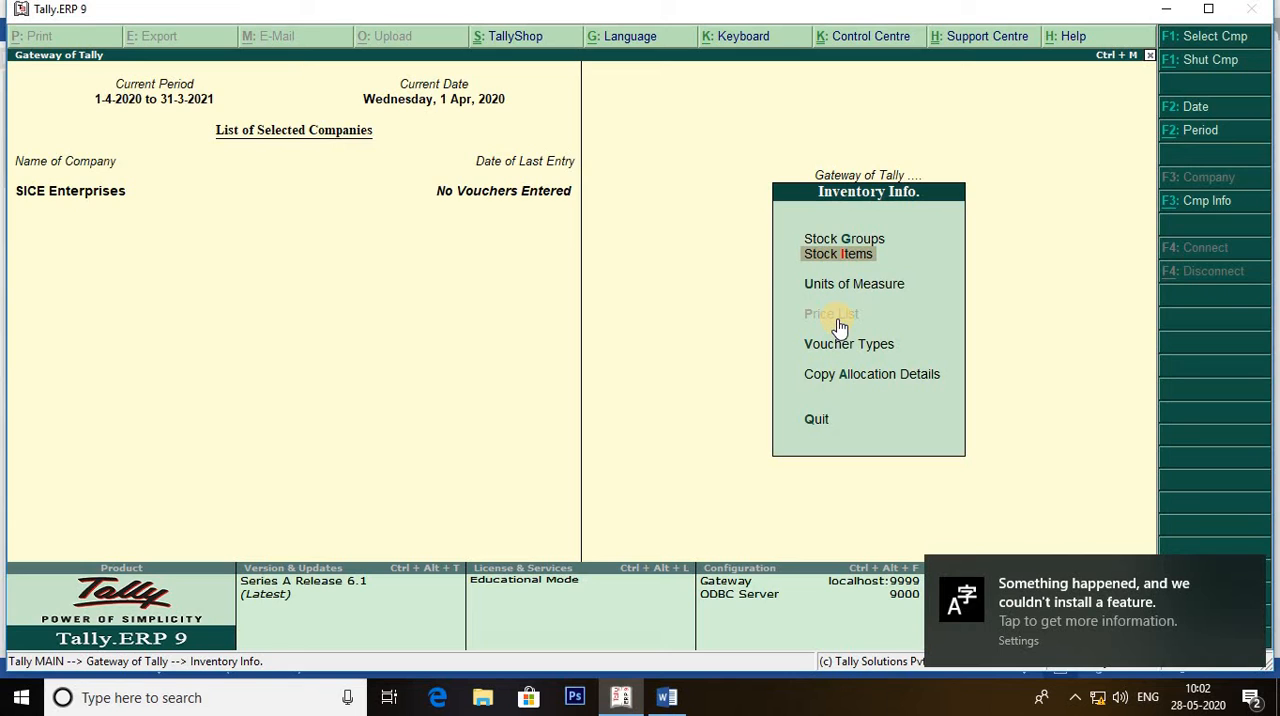
key(Return)
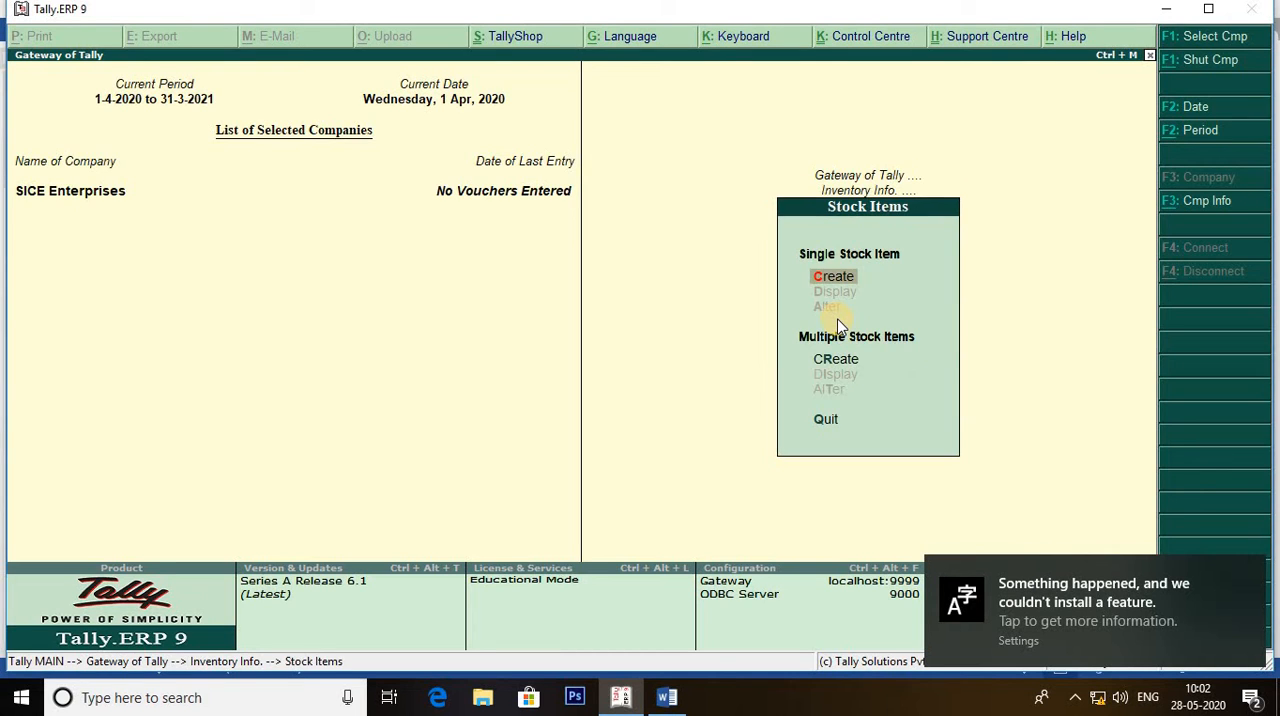
key(Return)
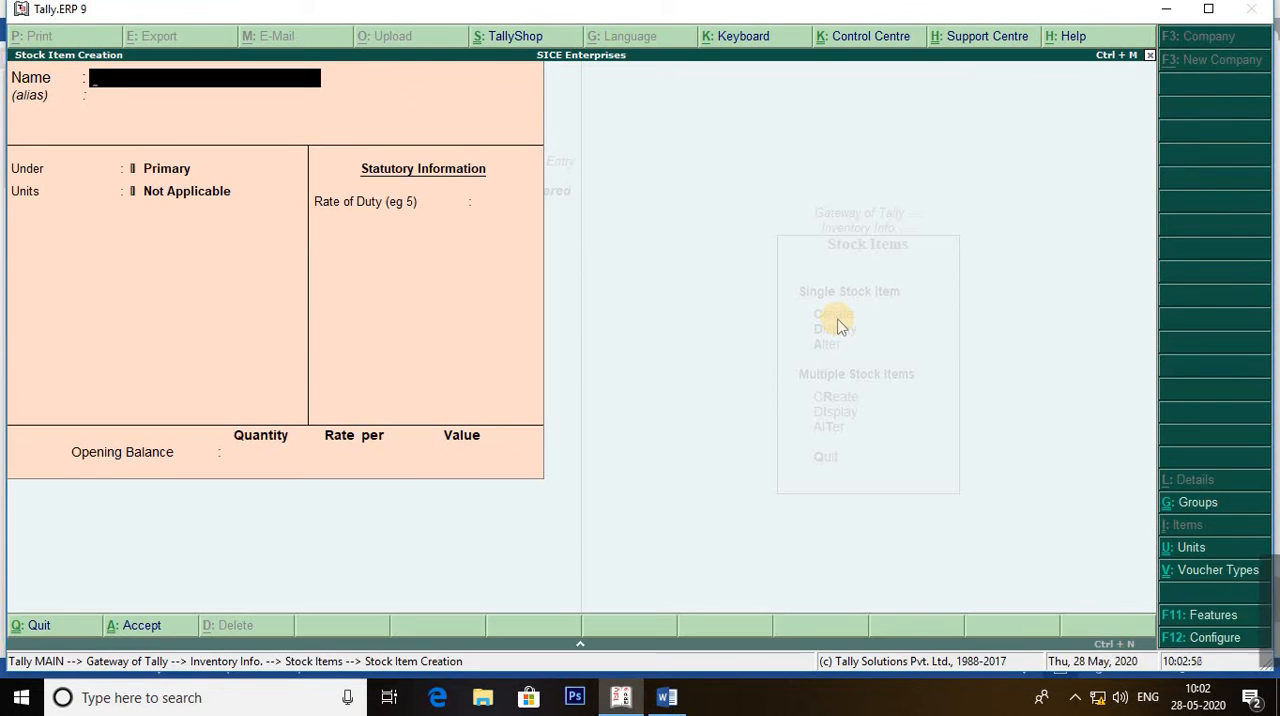
text(LG TV)
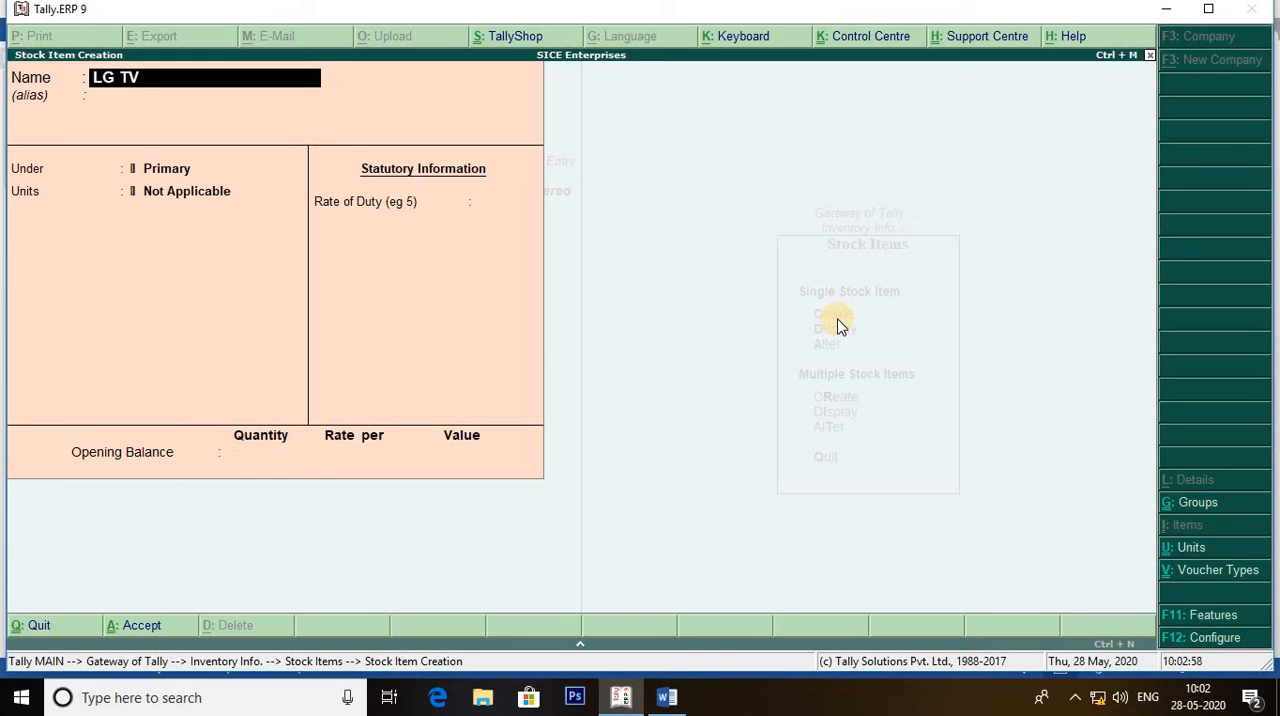
key(Return)
key(Return)
key(Return)
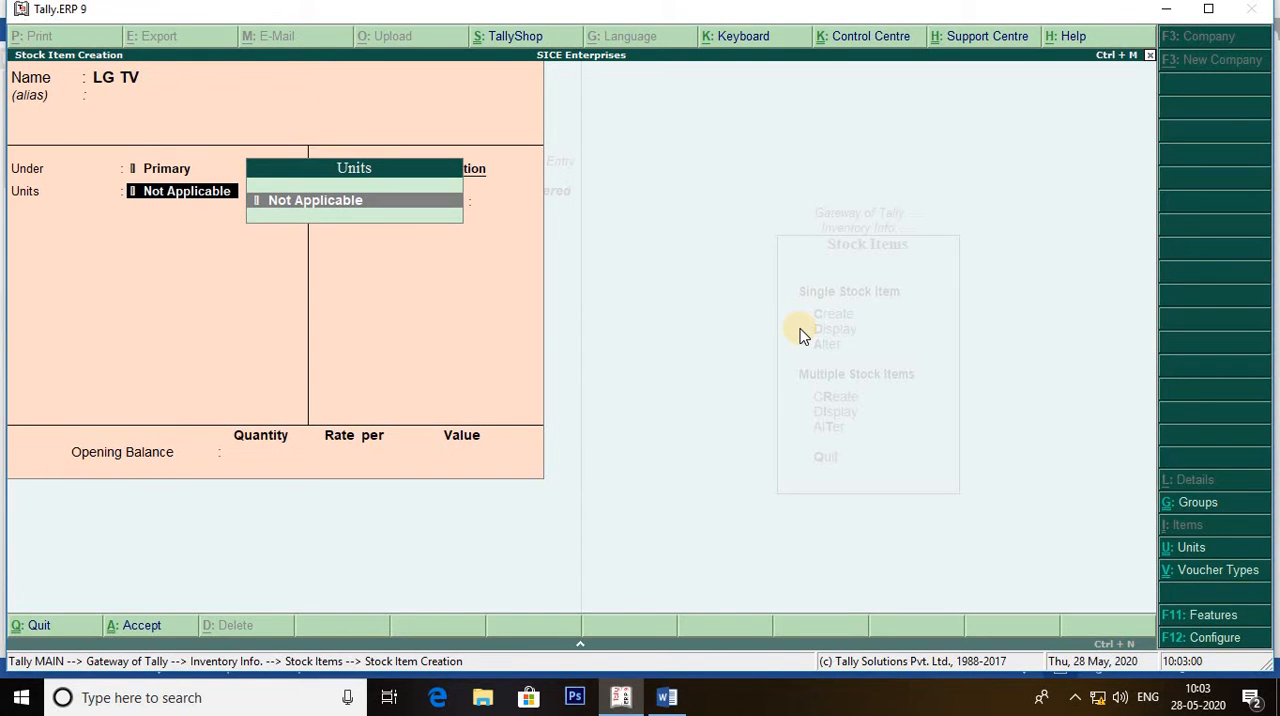
Create a simple unit of measure with symbol pic and formal name Piece for the stock item.
key(alt+c)
text(pic)
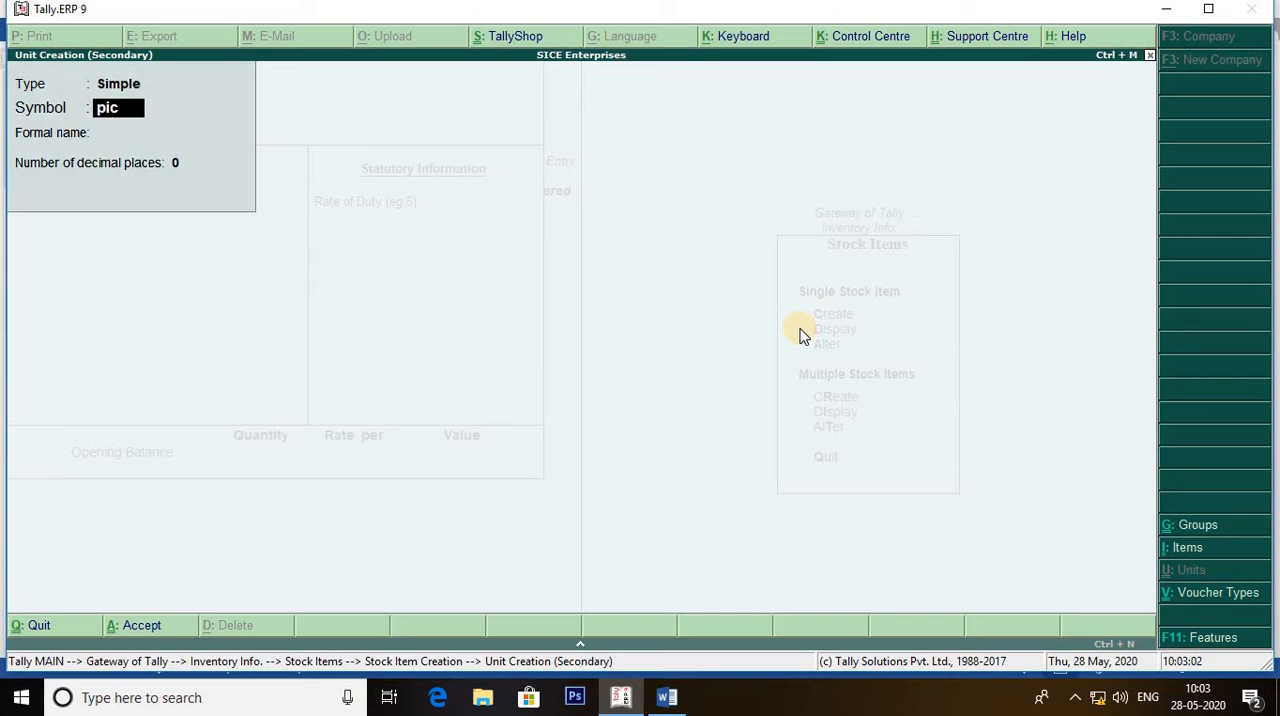
key(Return)
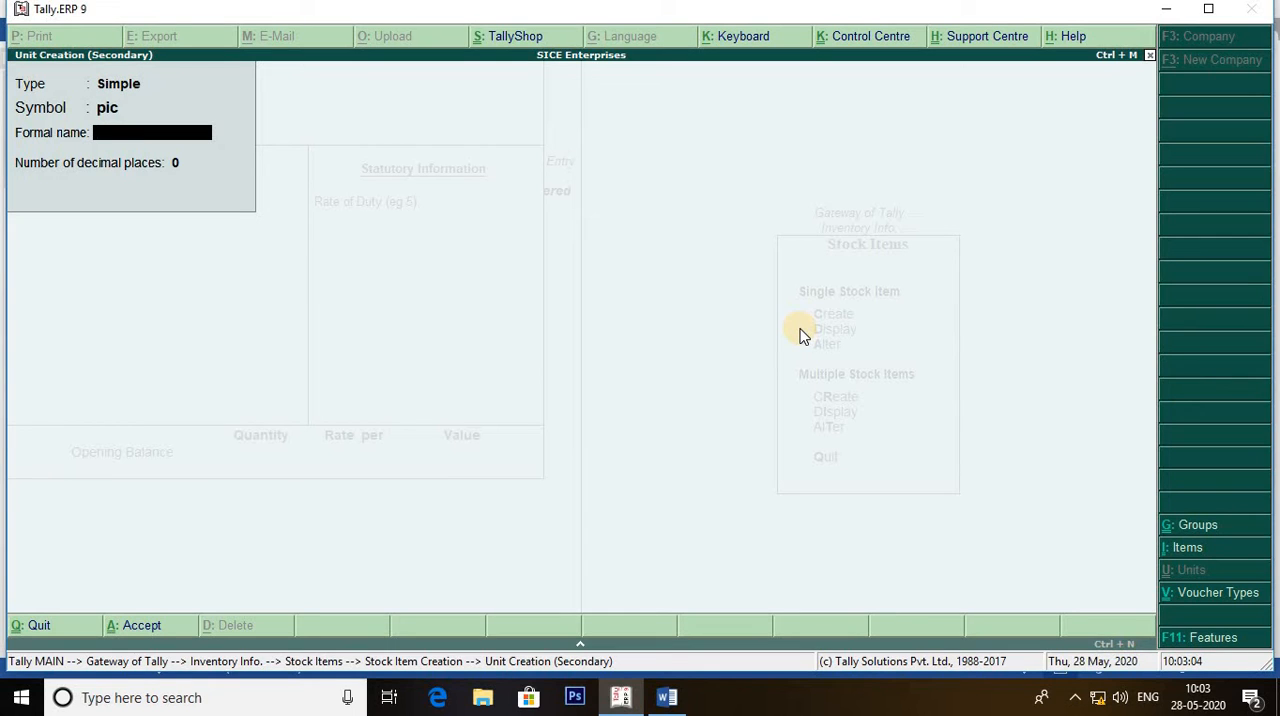
text(Piece)
key(Return)
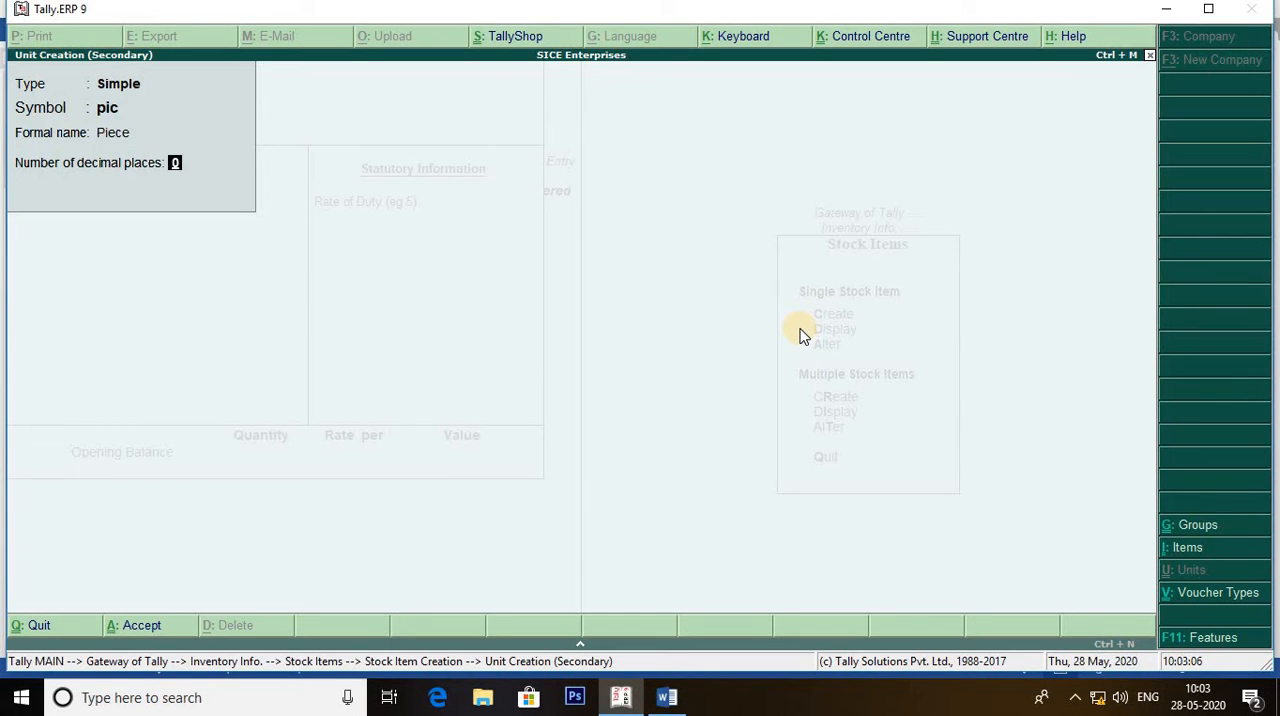
key(Return)
key(Return)
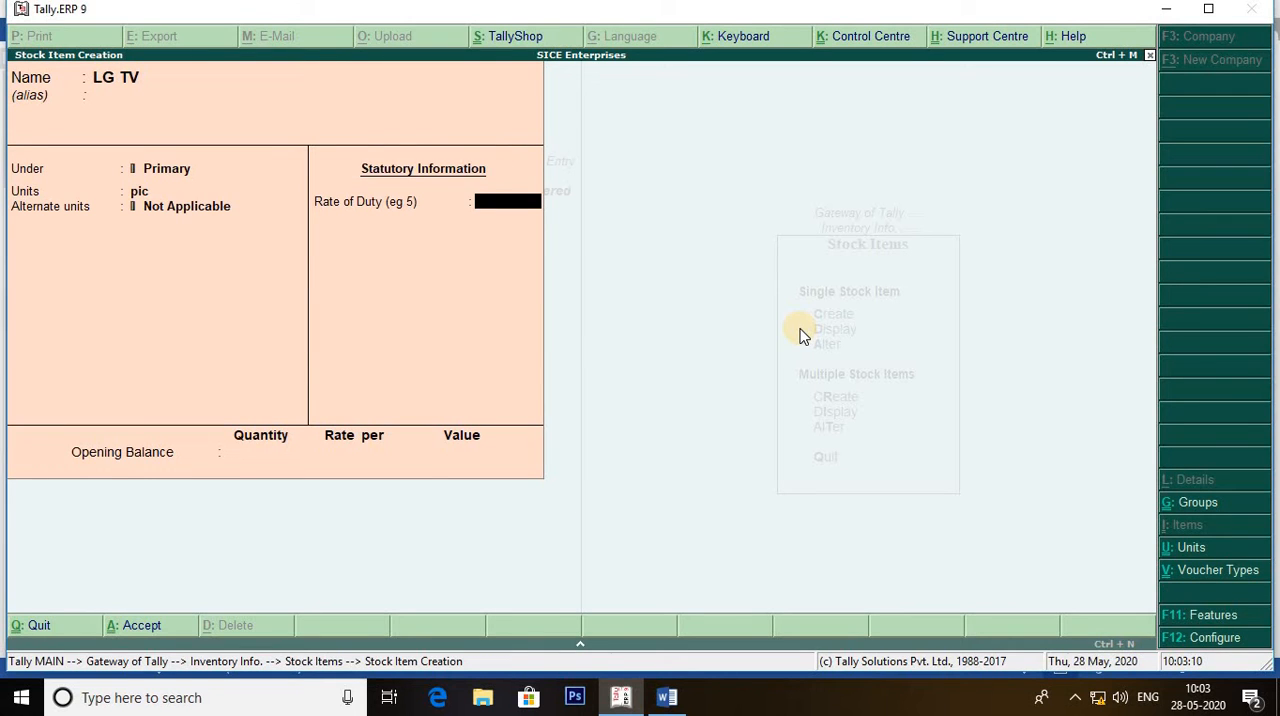
Save the LG TV stock item without alternate units and return to the inventory masters.
key(ctrl+a)
key(Escape)
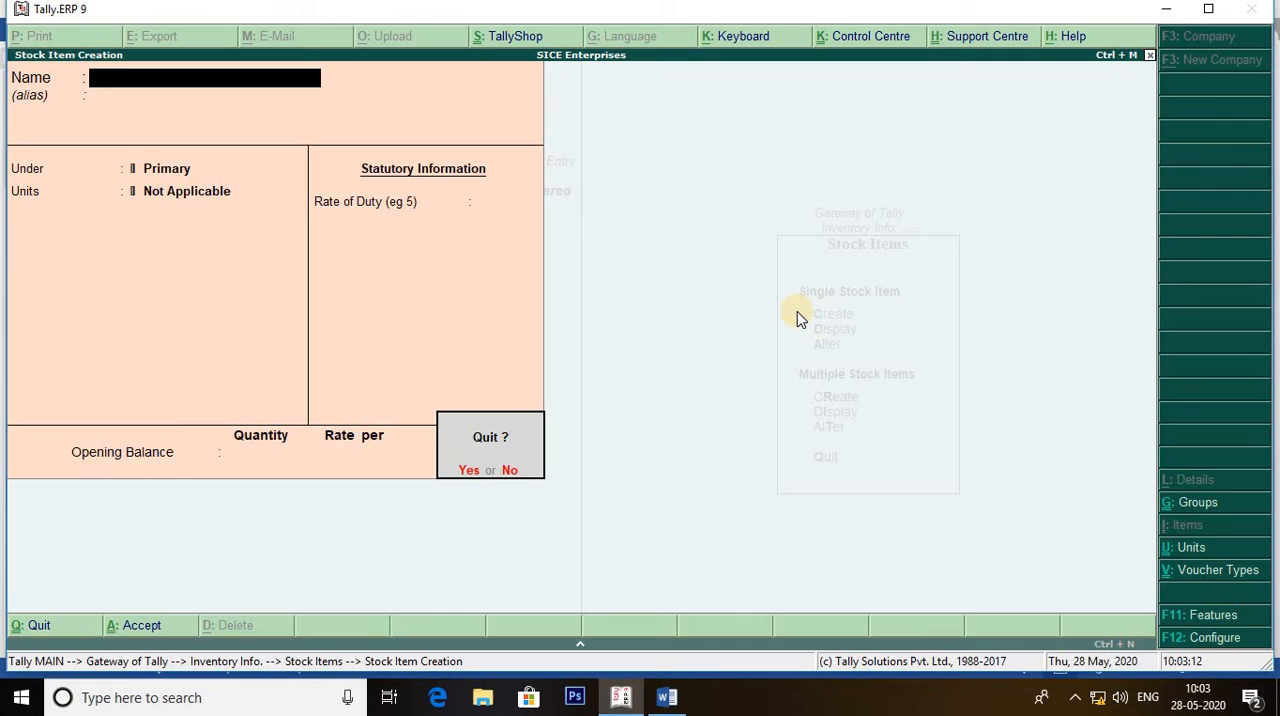
key(Return)
key(Escape)
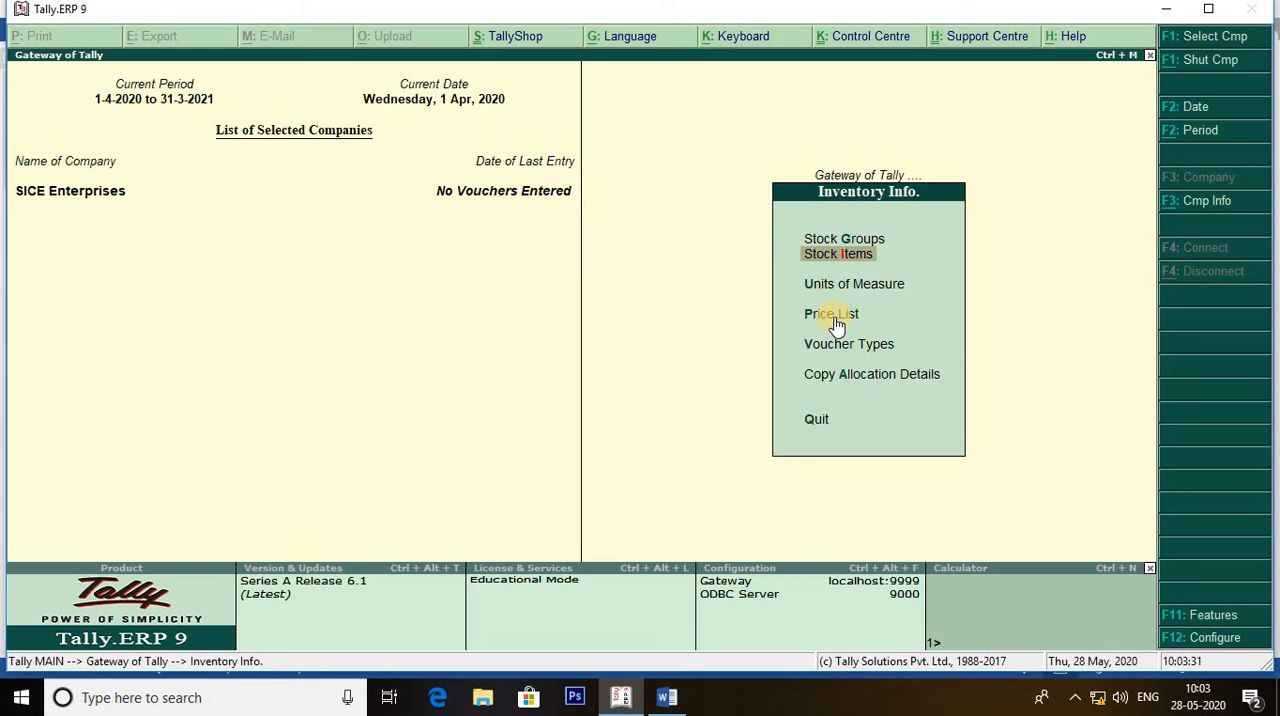
Open a price list for All Items at the Retailer price level, applicable from 1-Apr-2020.
key(Down)
key(Down)
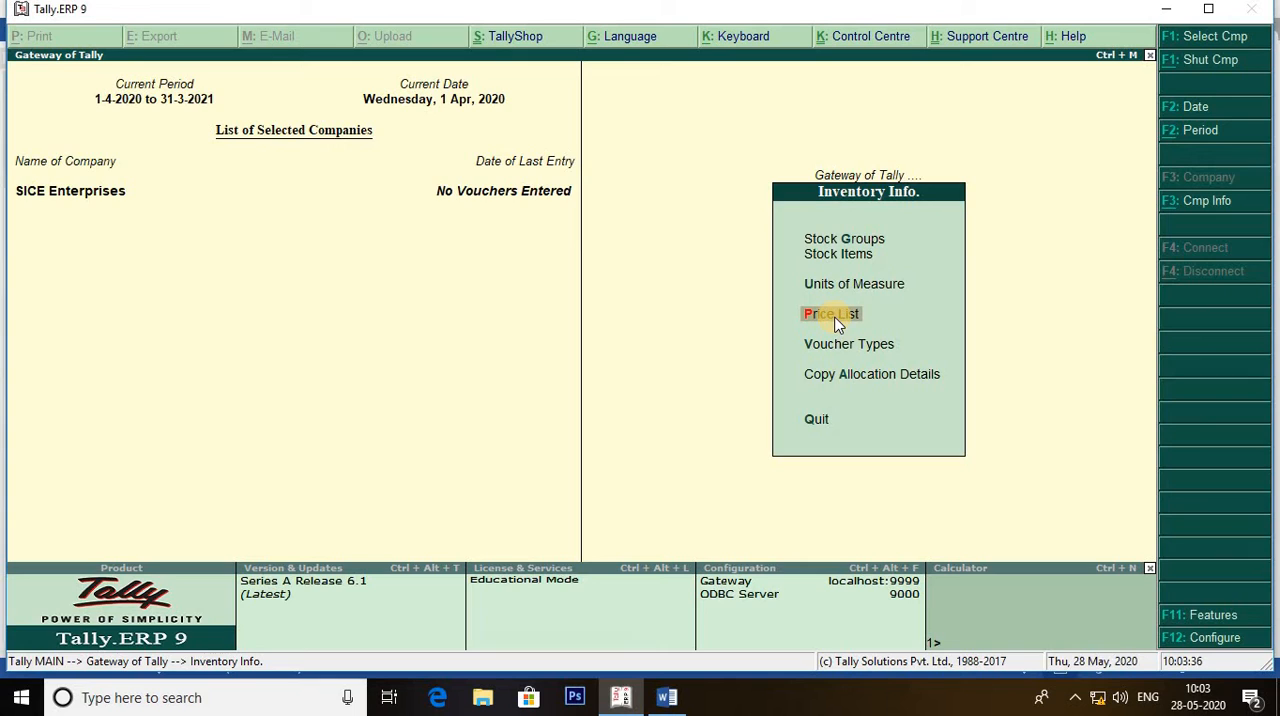
click(838, 322)
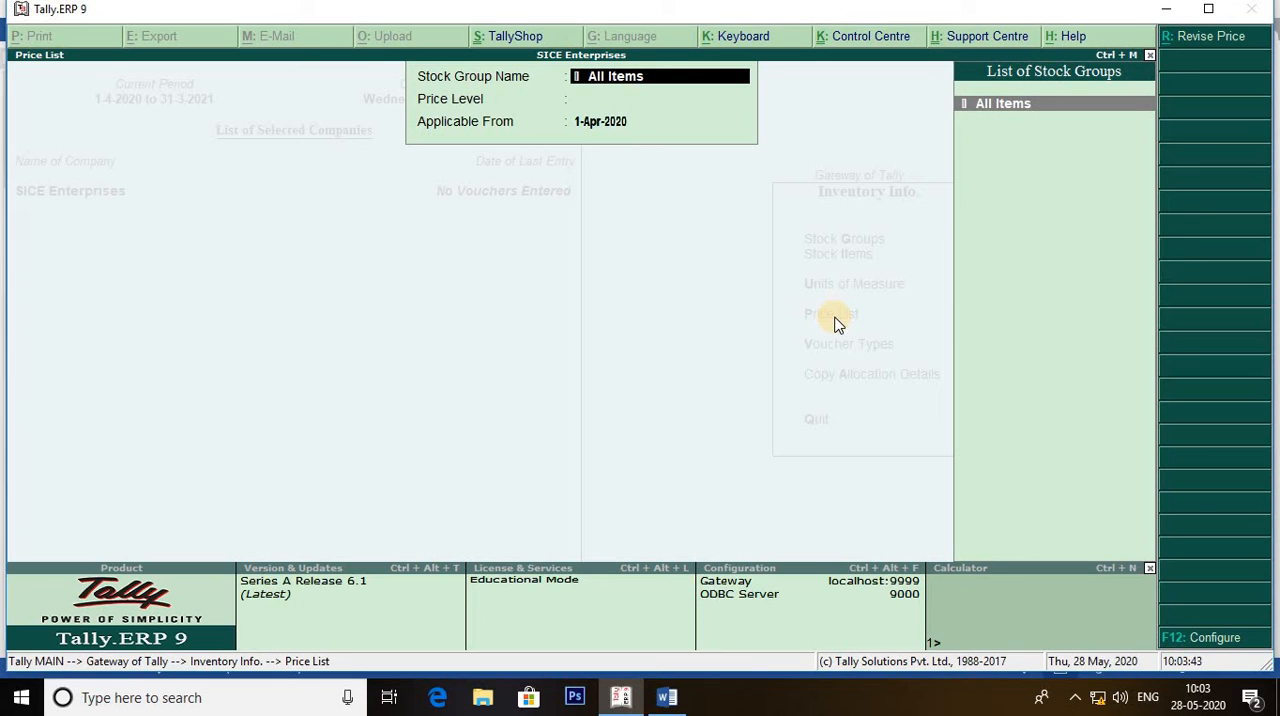
key(Return)
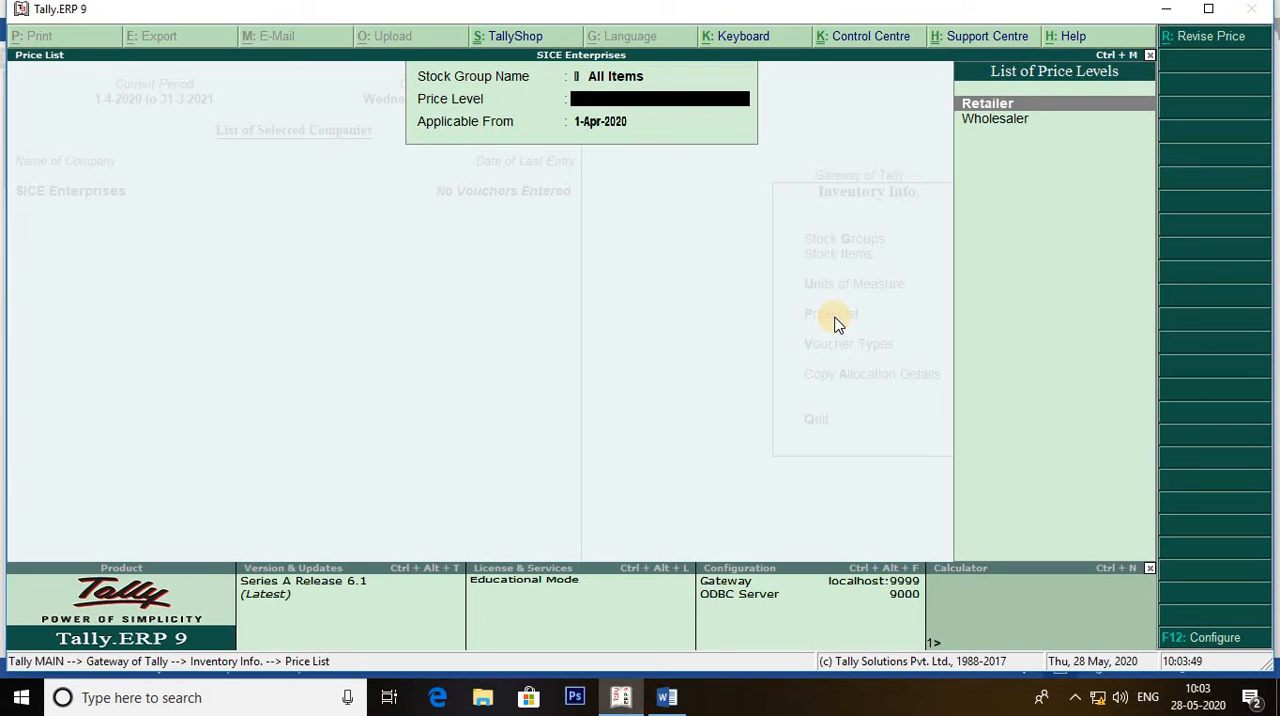
key(Return)
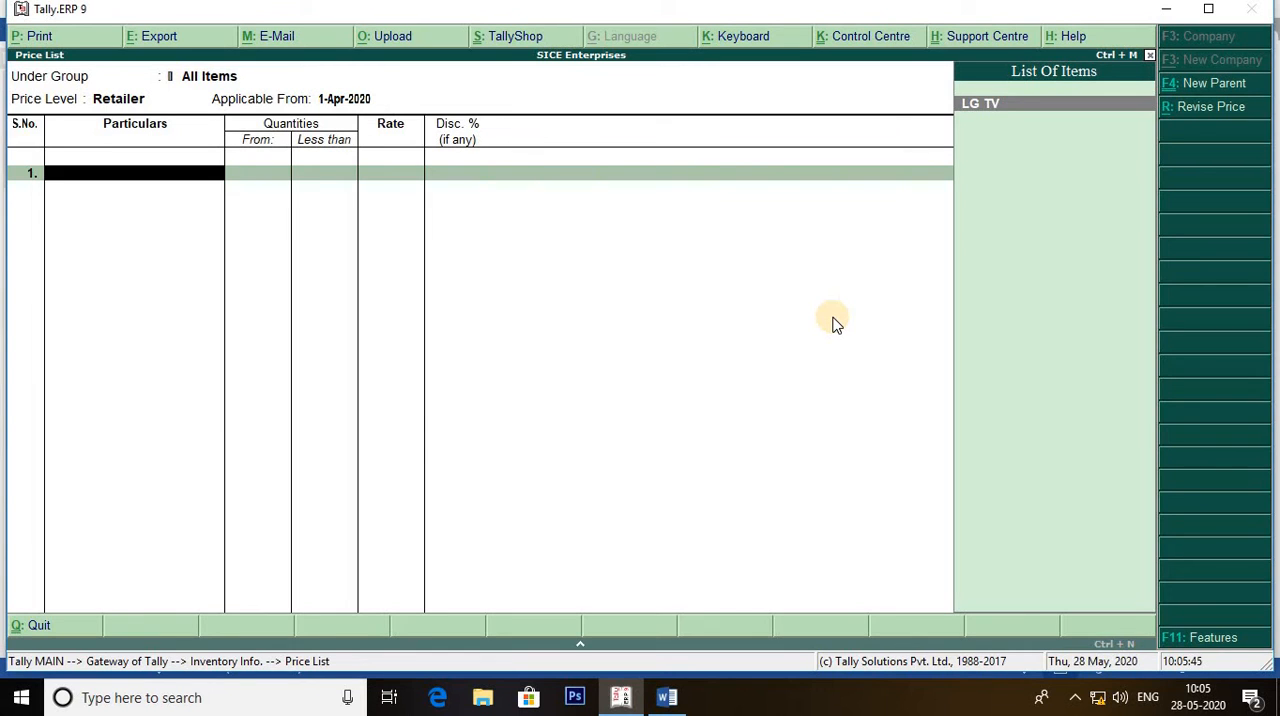
Add LG TV to the Retailer price list at a rate of 8500 for less than 20 pic, without discount.
key(Return)
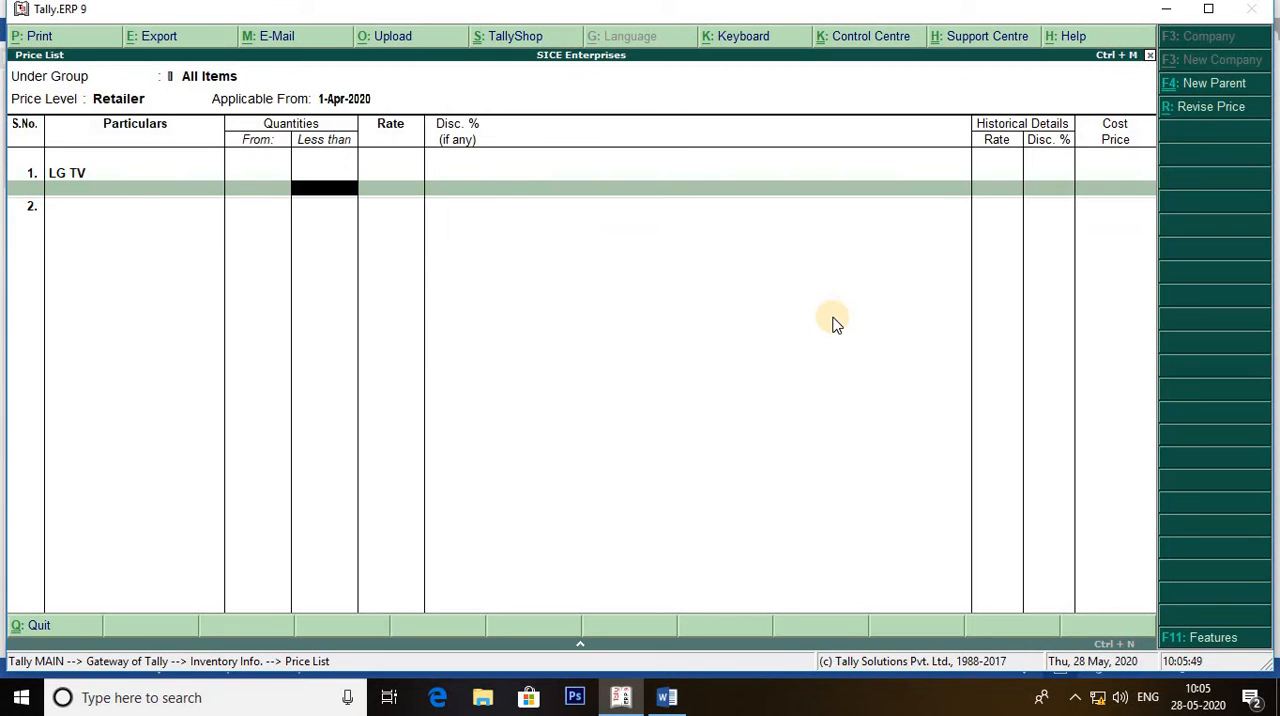
text(20)
key(Return)
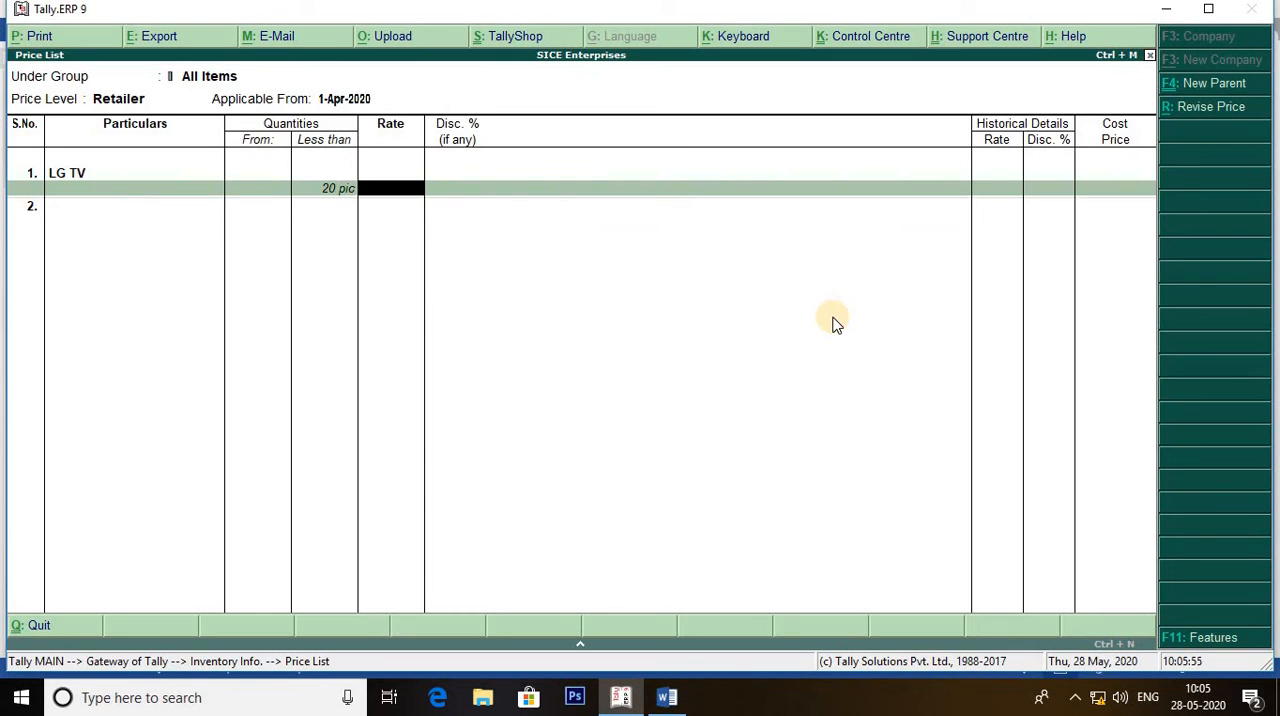
text(8500)
key(Return)
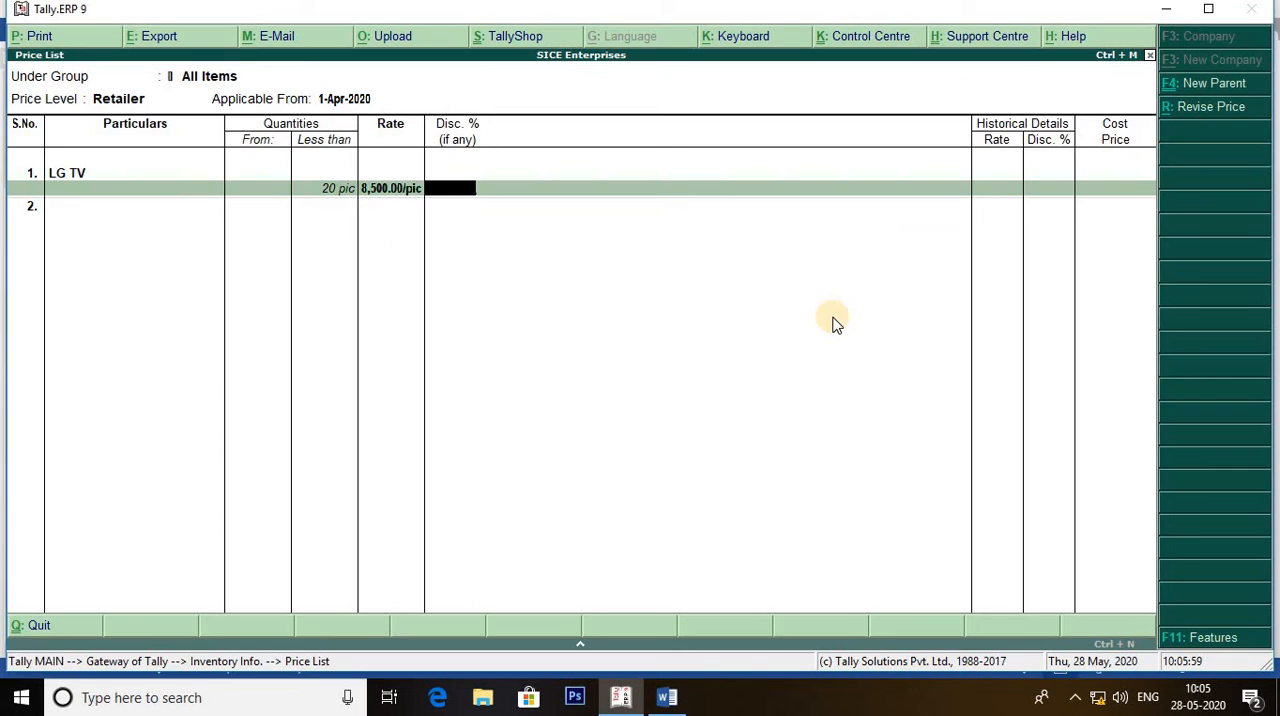
key(Return)
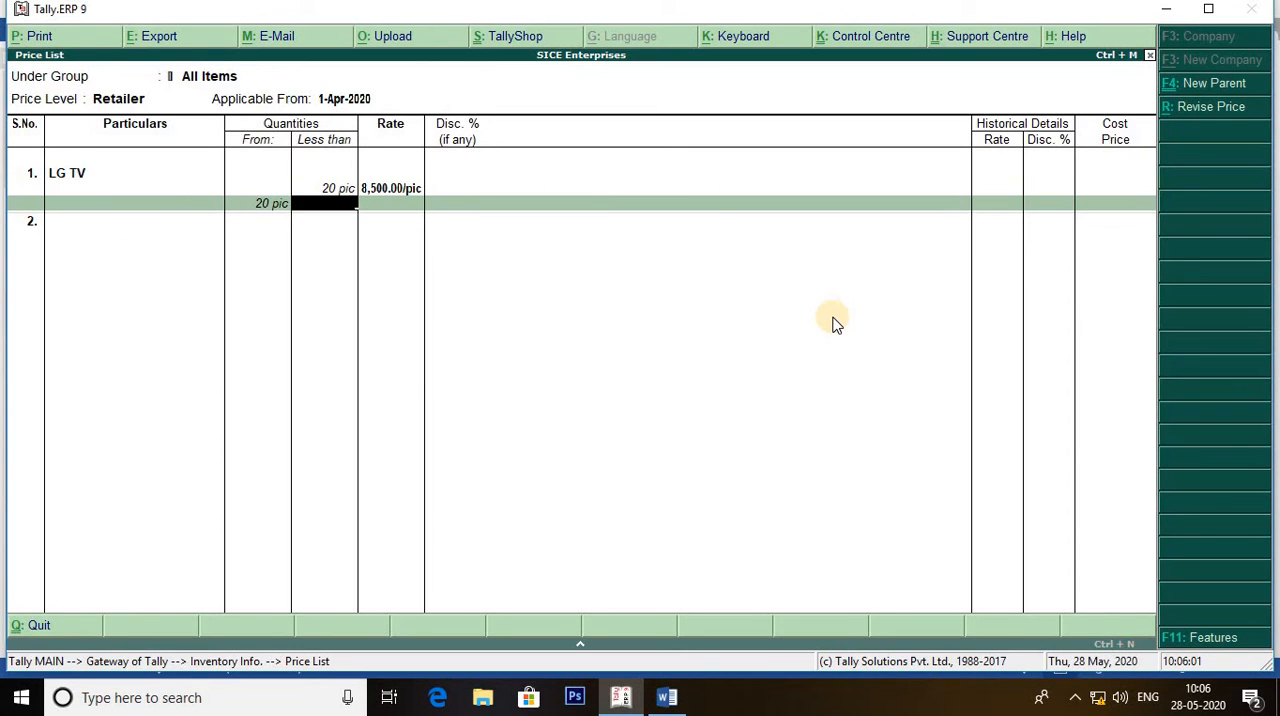
Add a 20 to 50 pic slab for LG TV at a rate of 8500 with a 5% discount.
text(50)
key(Return)
text(8,50)
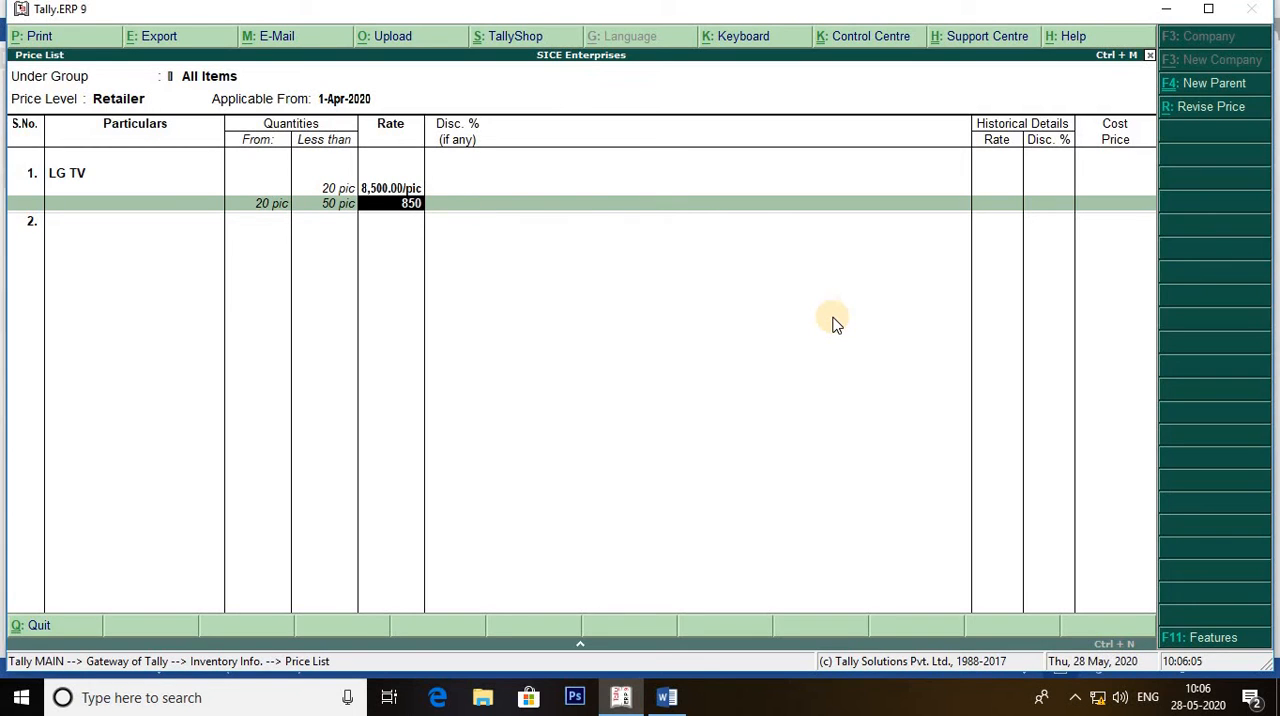
text(0)
key(Return)
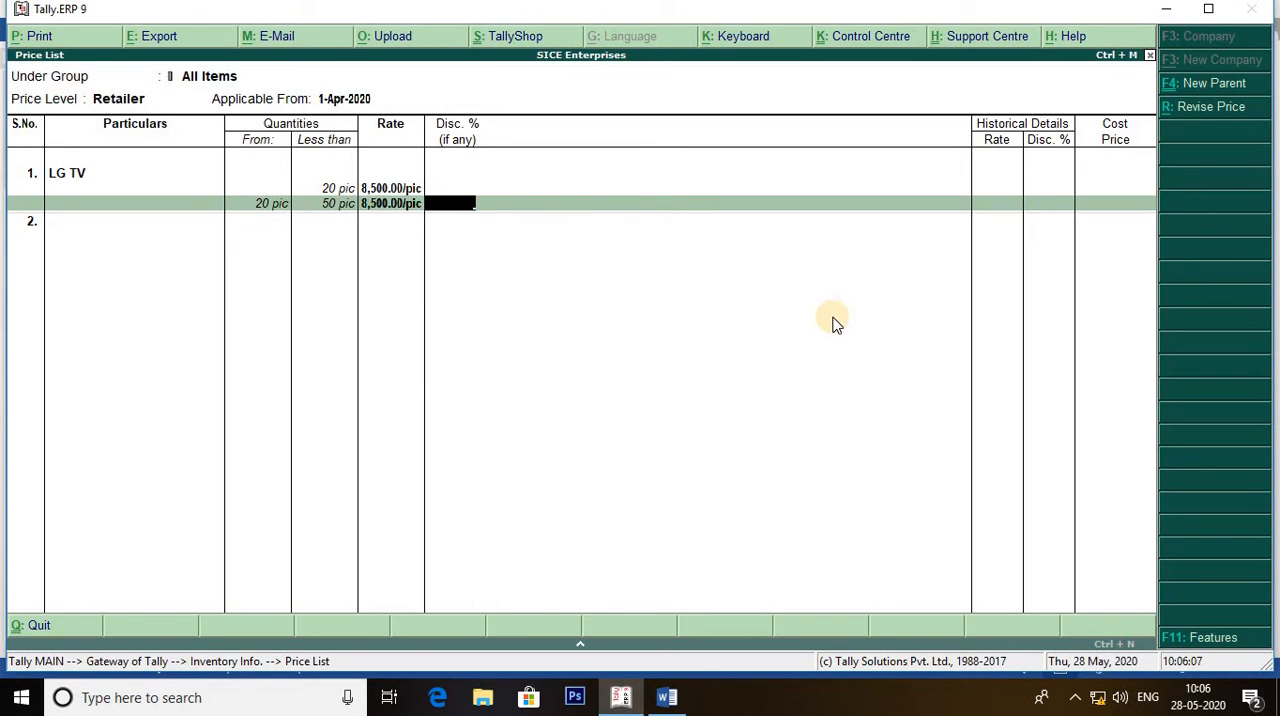
text(5 %)
key(Return)
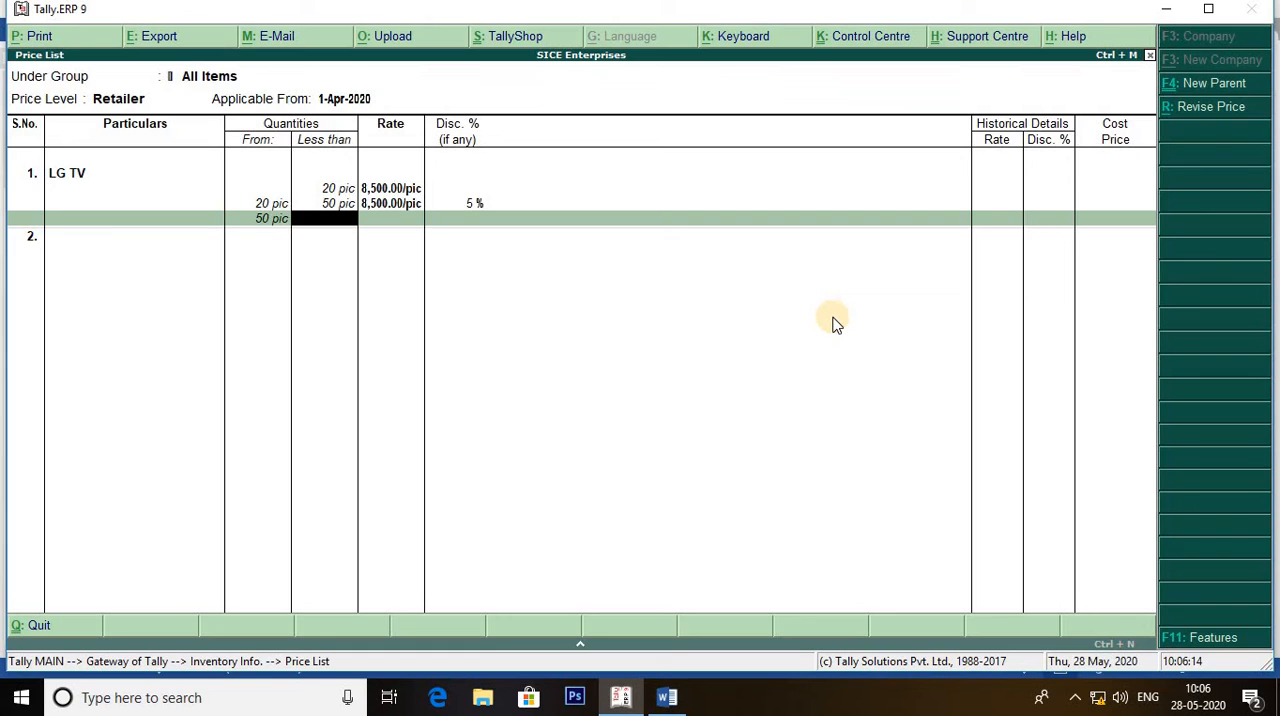
Add an open-ended slab from 50 pic for LG TV at a rate of 8200 with a 5% discount, and save the price list.
key(Return)
text(8200)
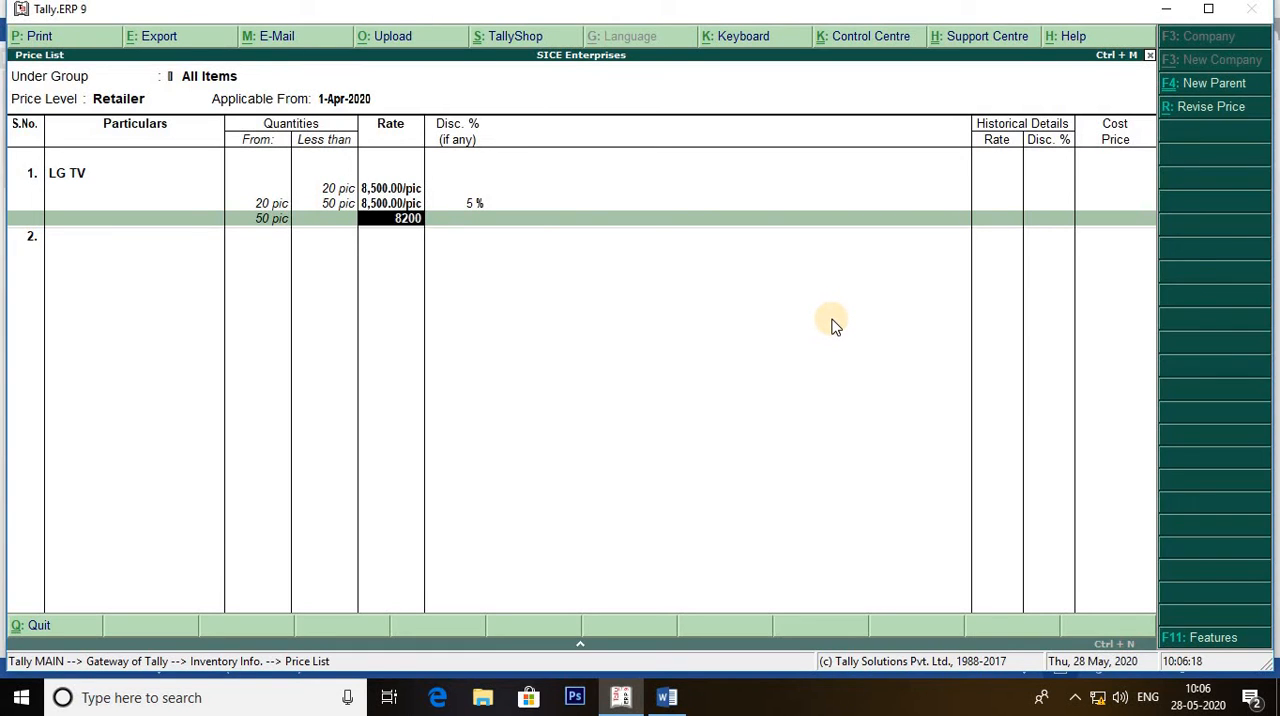
key(Return)
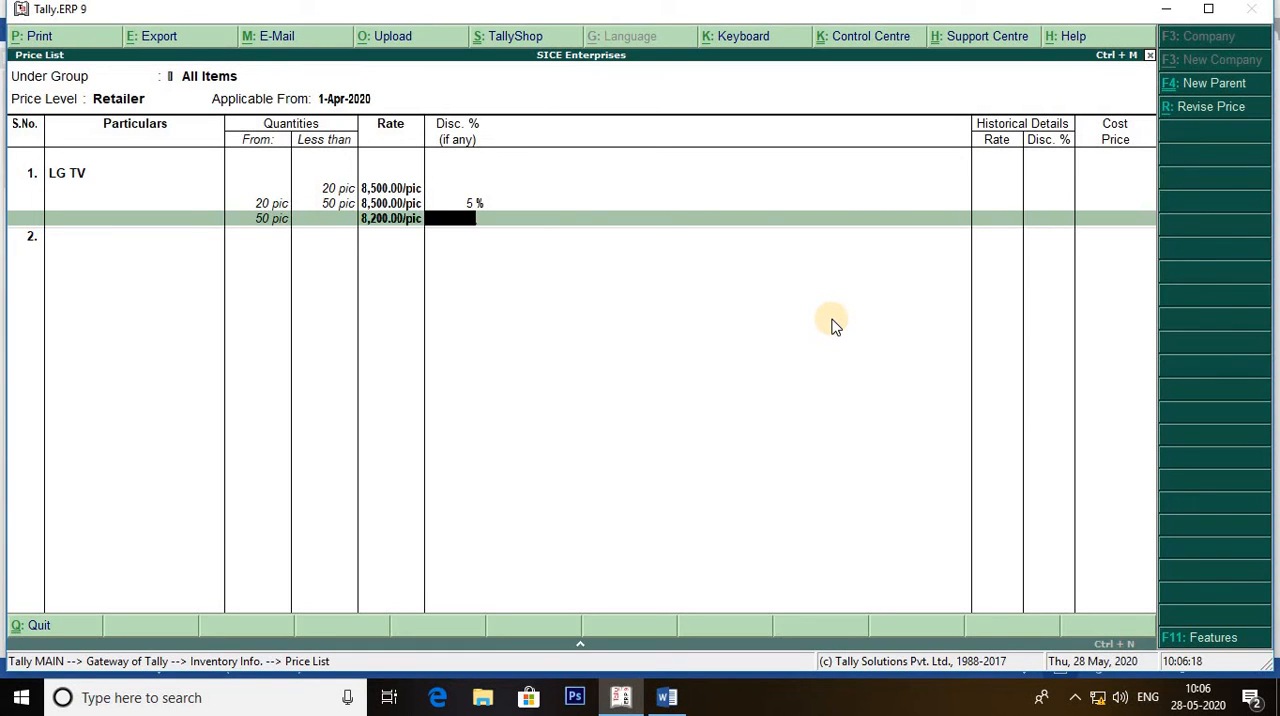
text(5%)
key(Return)
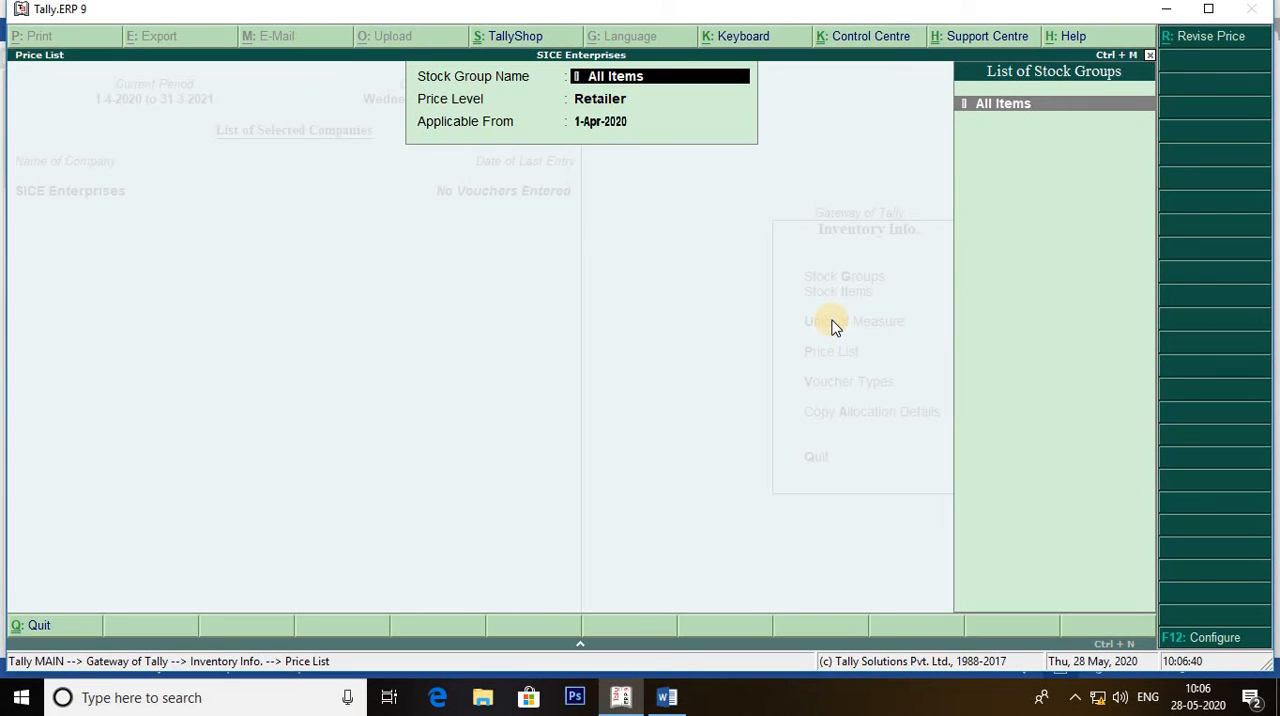
key(Return)
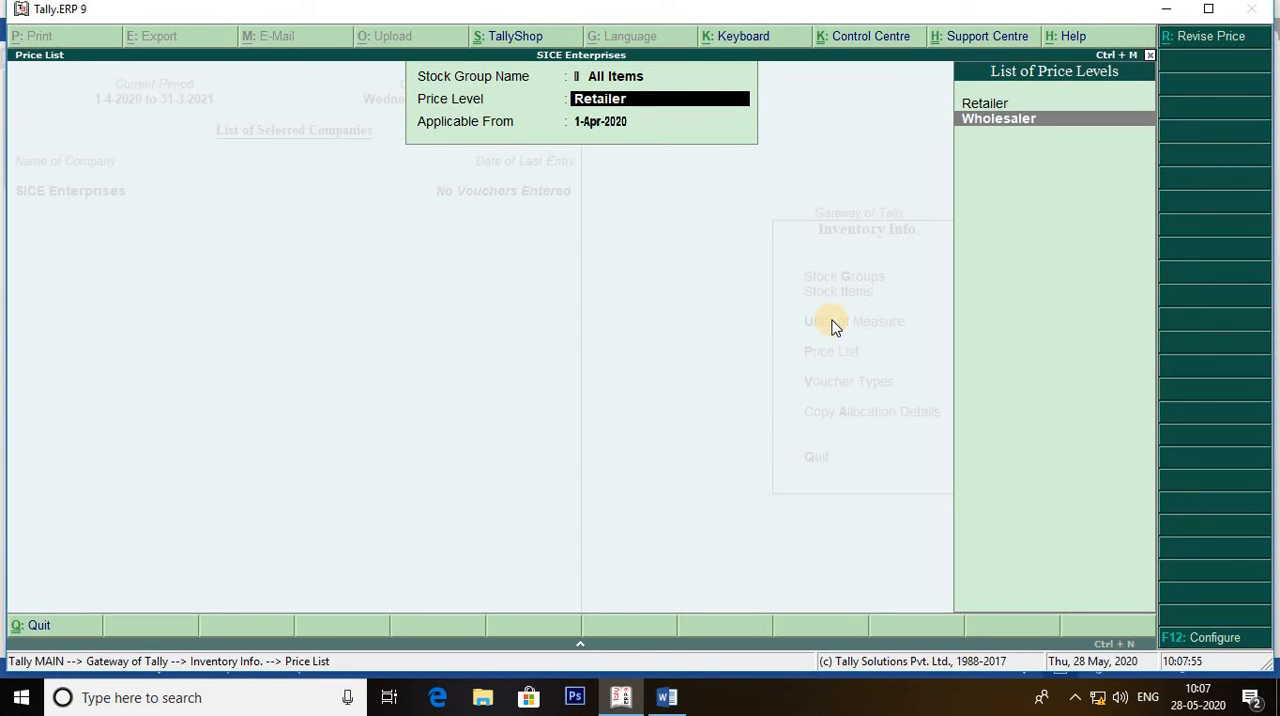
key(Escape)
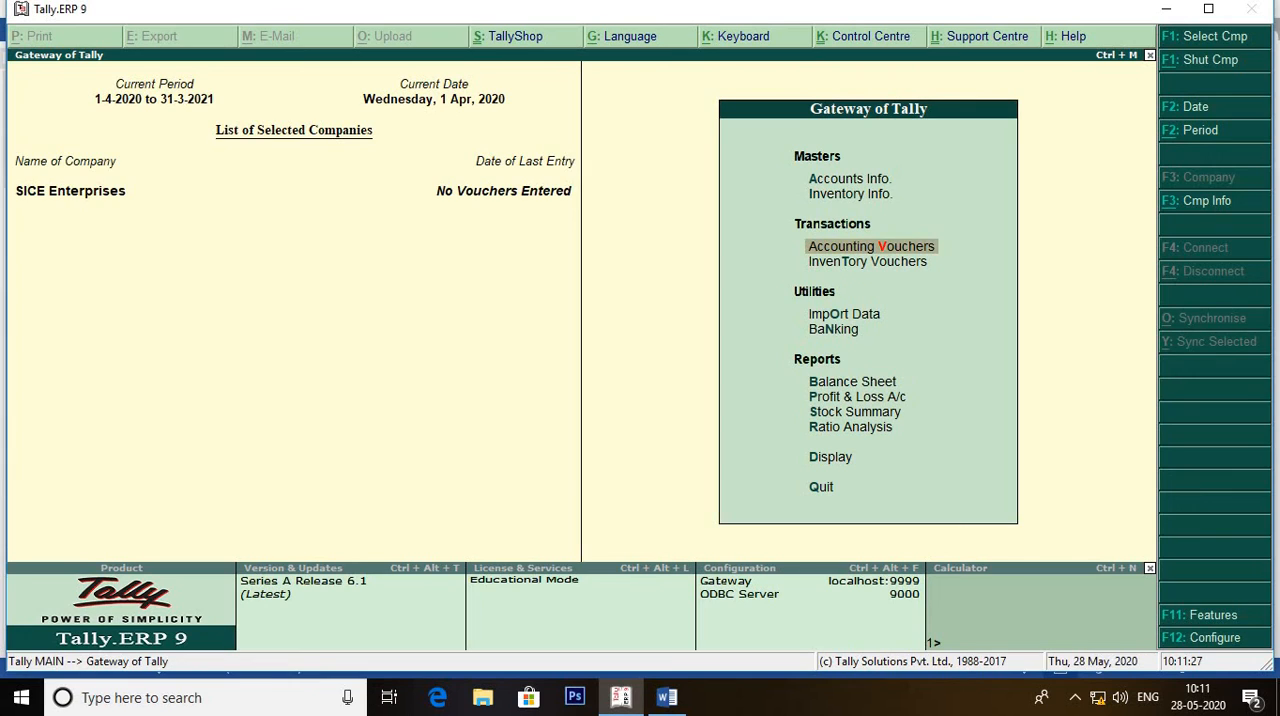
Start a sales voucher with reference number 456 for the party Radhe Shyam Supplier, accepting the party details without changes.
key(Return)
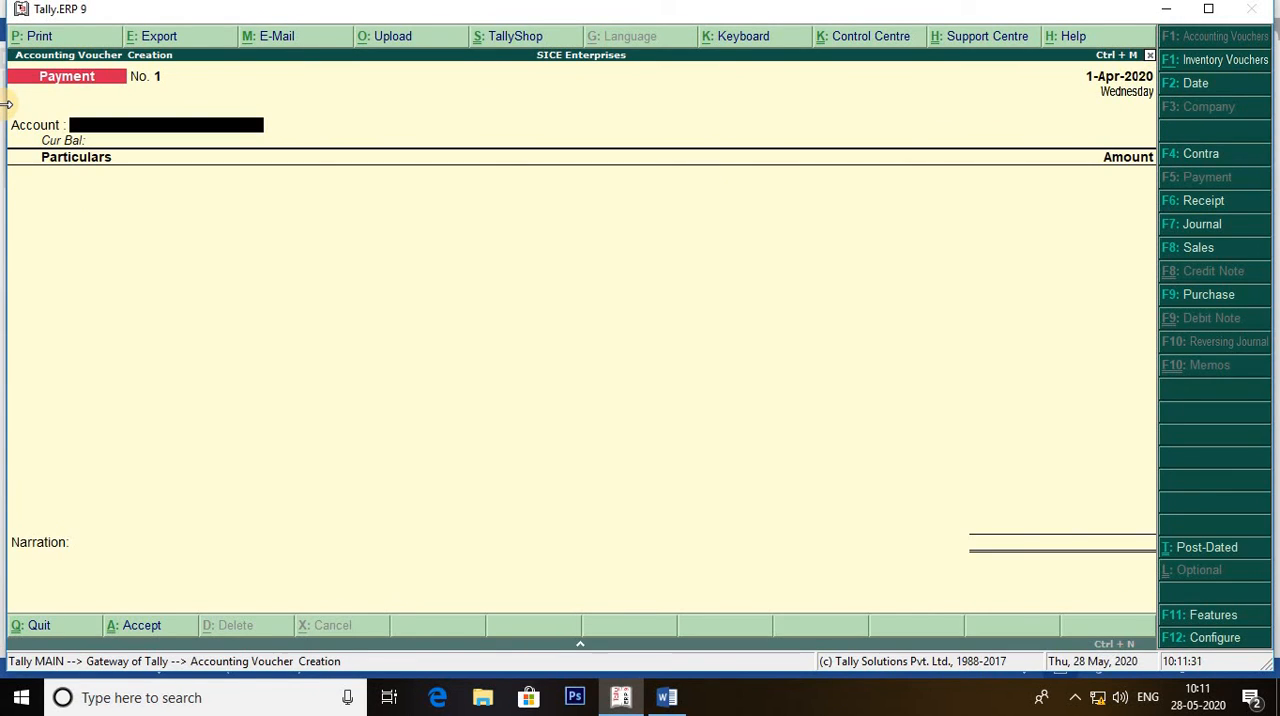
key(F8)
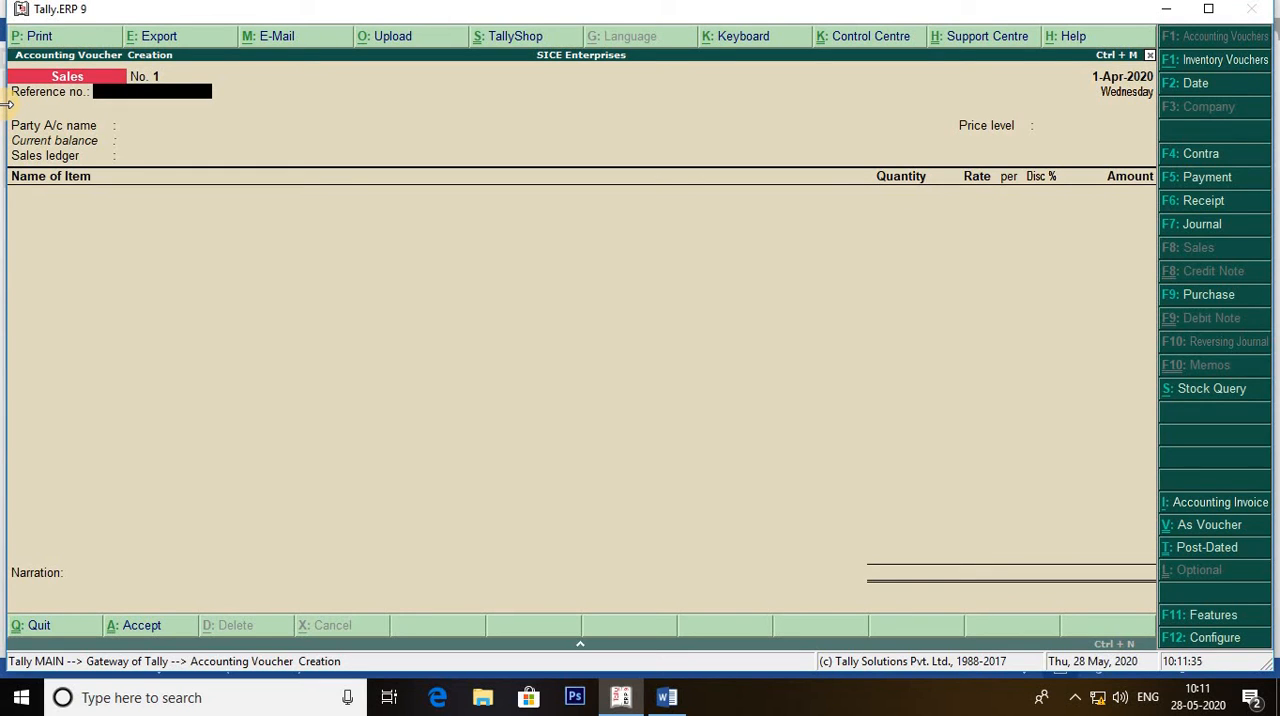
text(456)
key(Return)
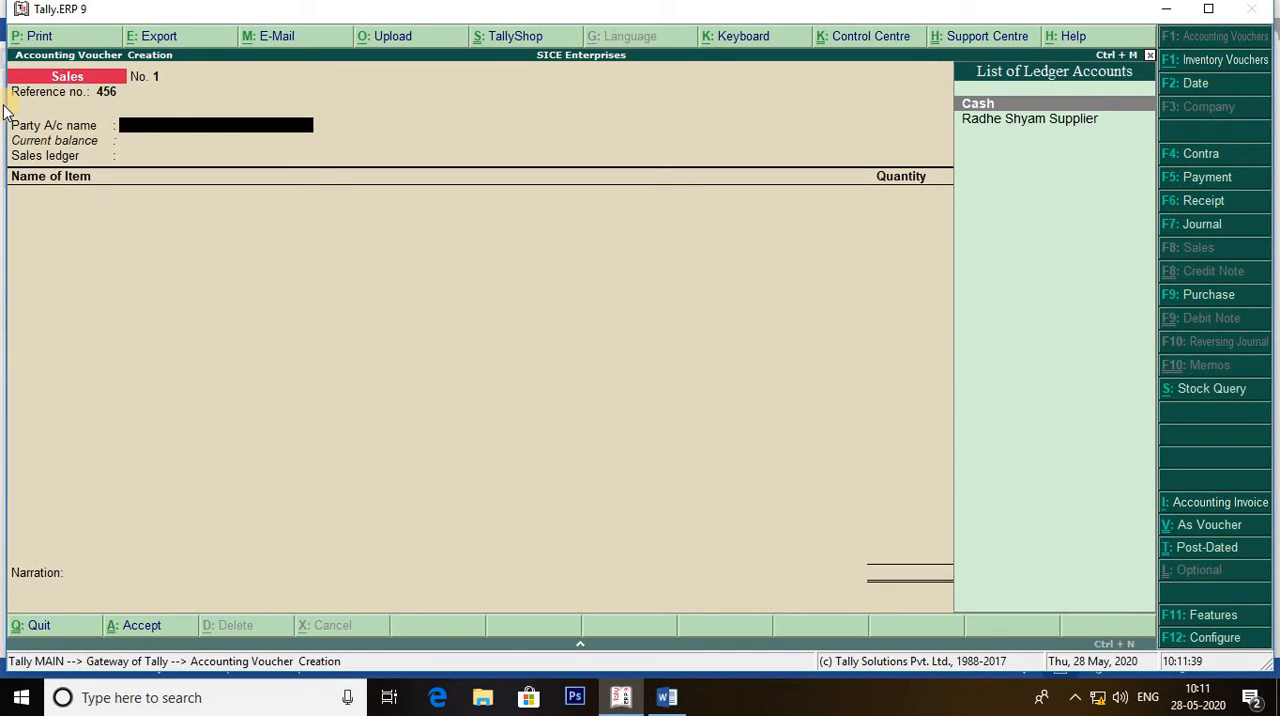
key(Down)
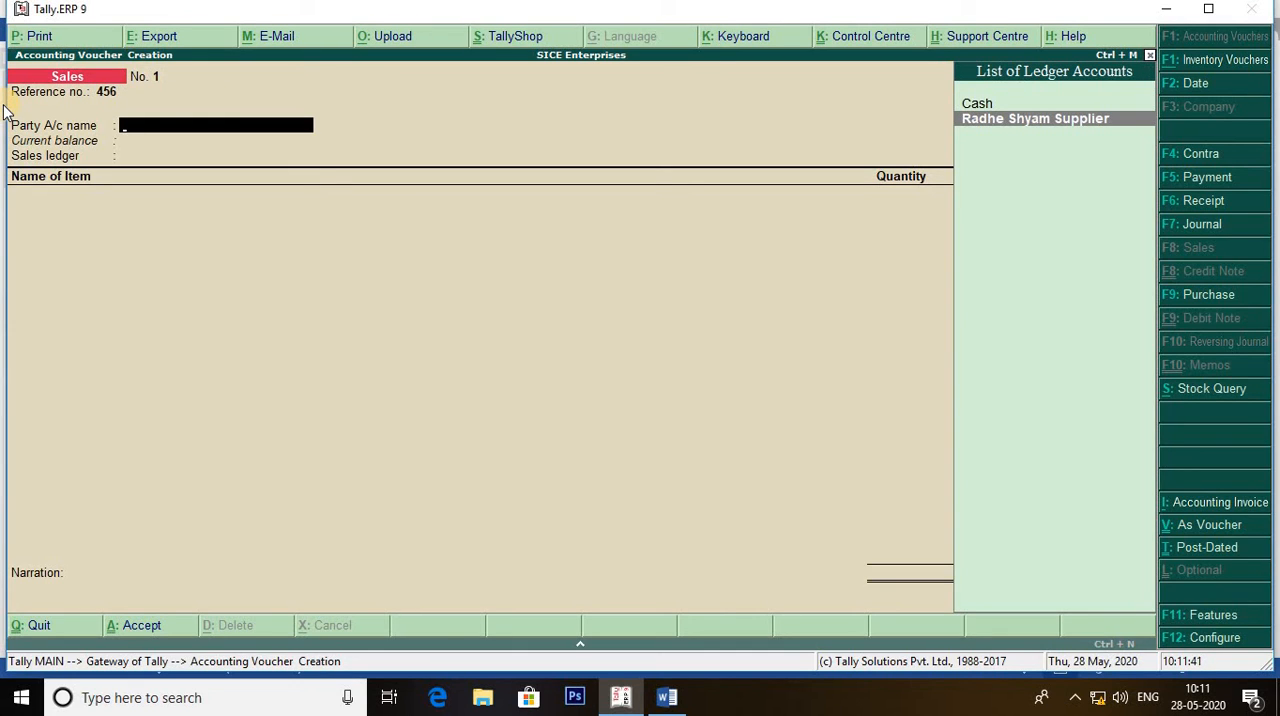
key(Return)
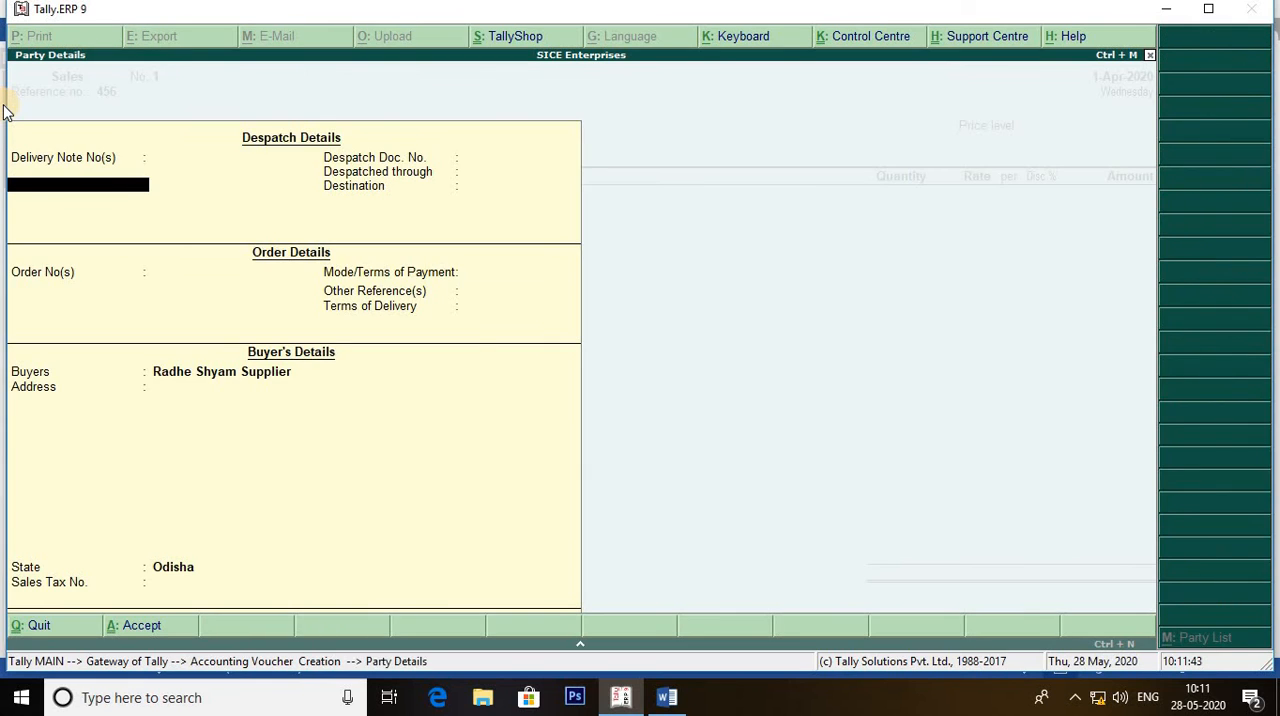
key(ctrl+a)
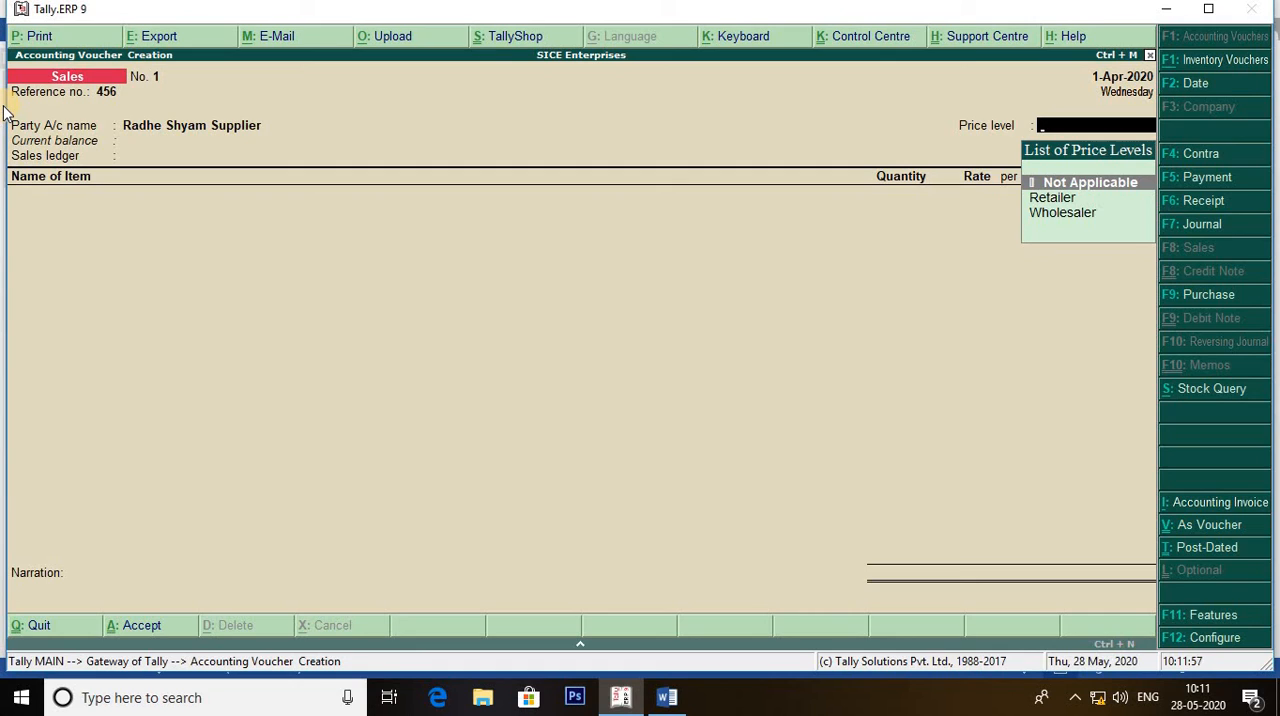
Apply the Retailer price level to the sales voucher and choose Slaes A/c as the sales ledger.
key(Down)
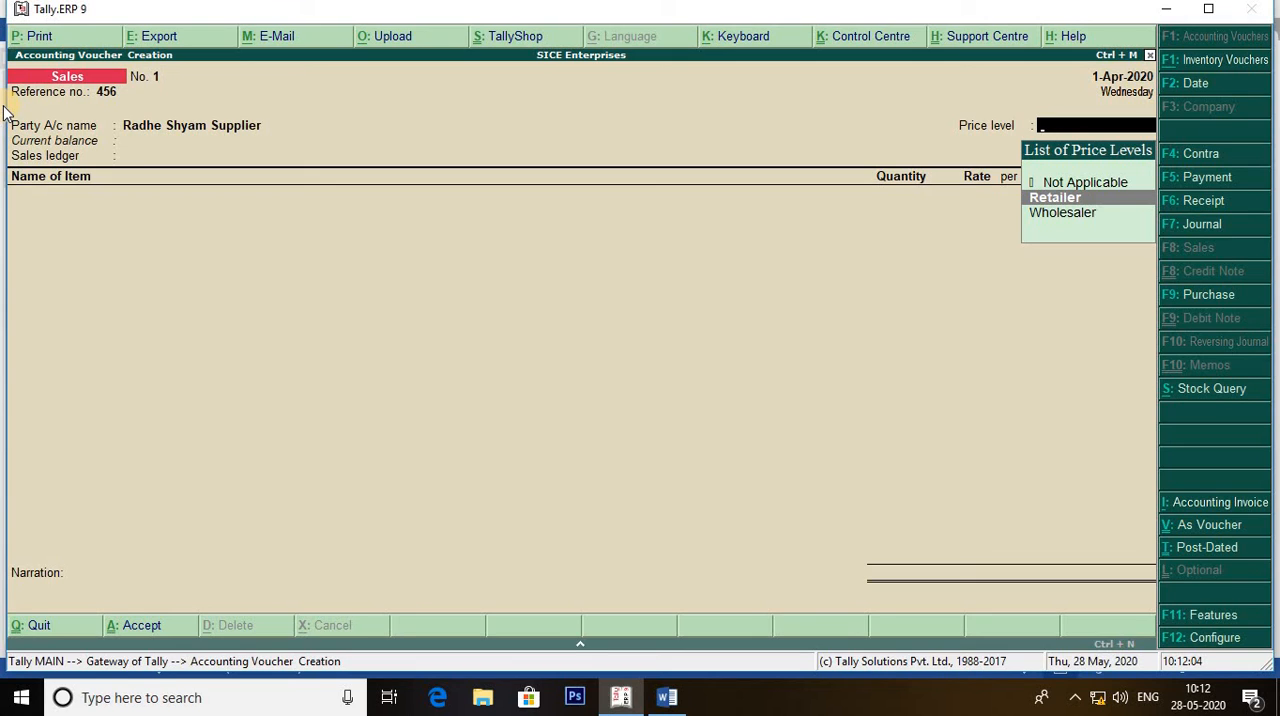
key(Return)
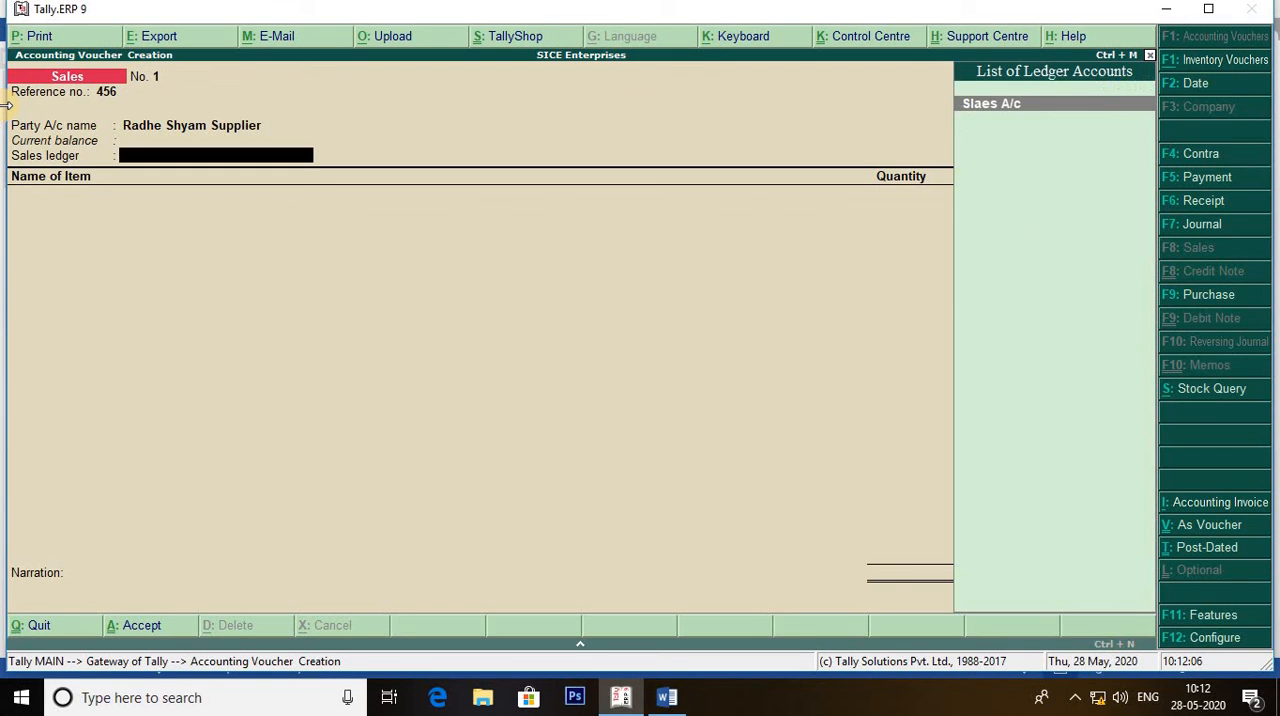
key(Return)
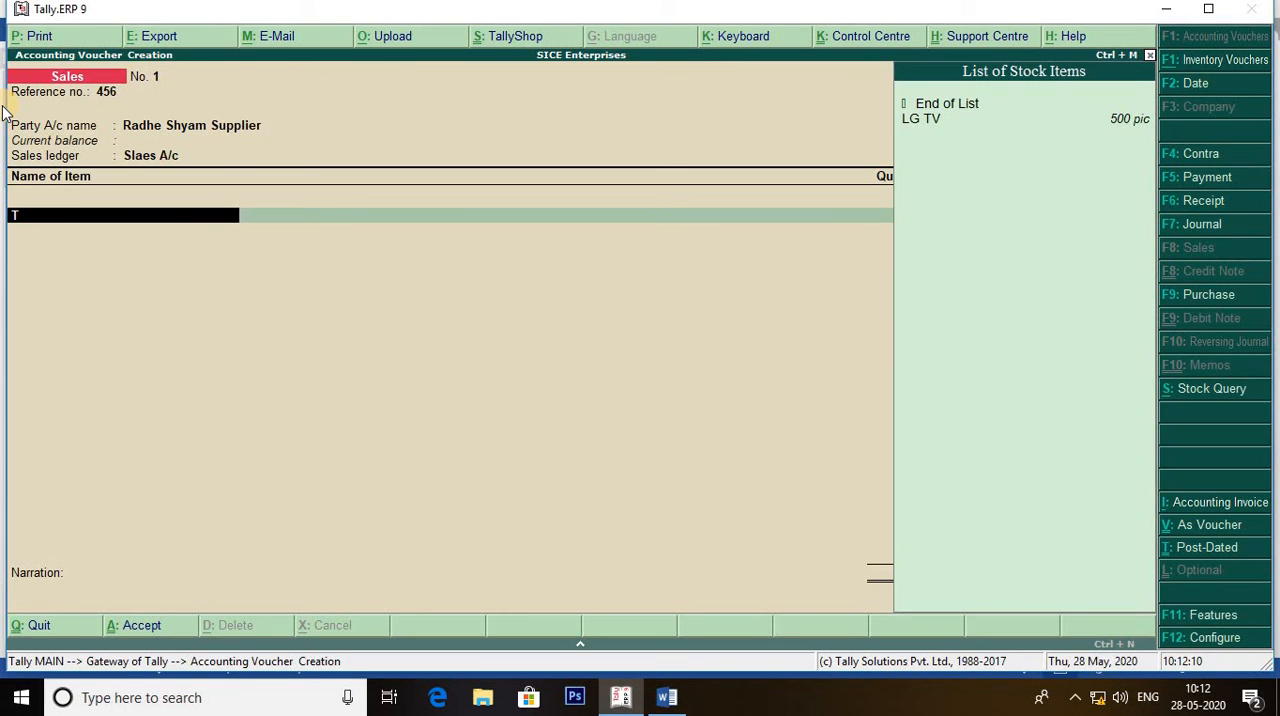
Add LG TV to the sales voucher with a quantity of 15 pic and compare its rate with the price list in Word.
text(Tv)
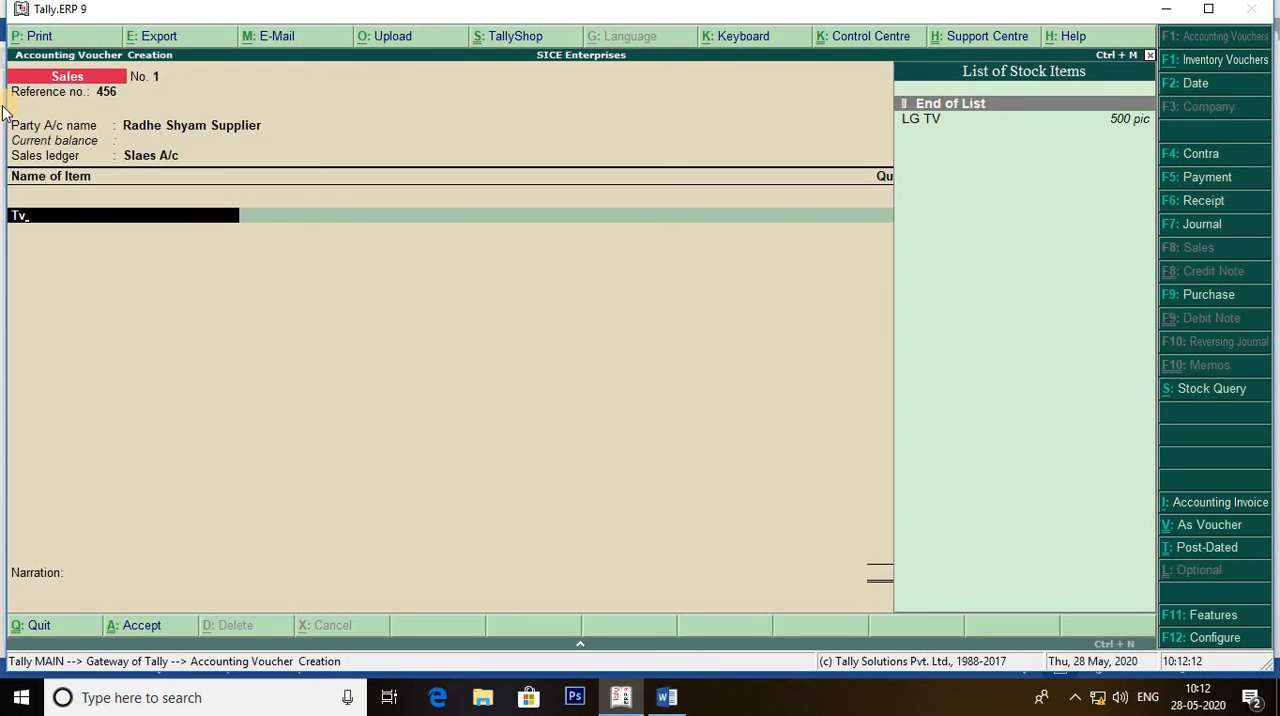
key(Down)
key(Return)
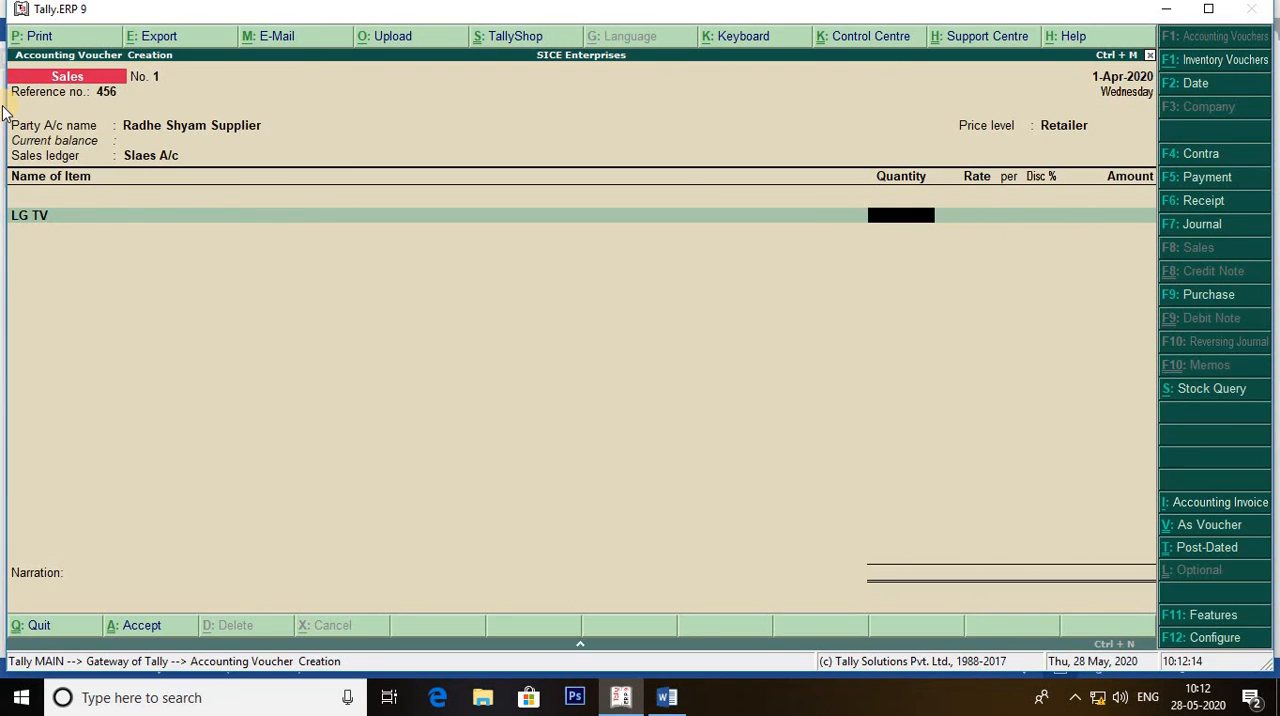
text(15)
key(Return)
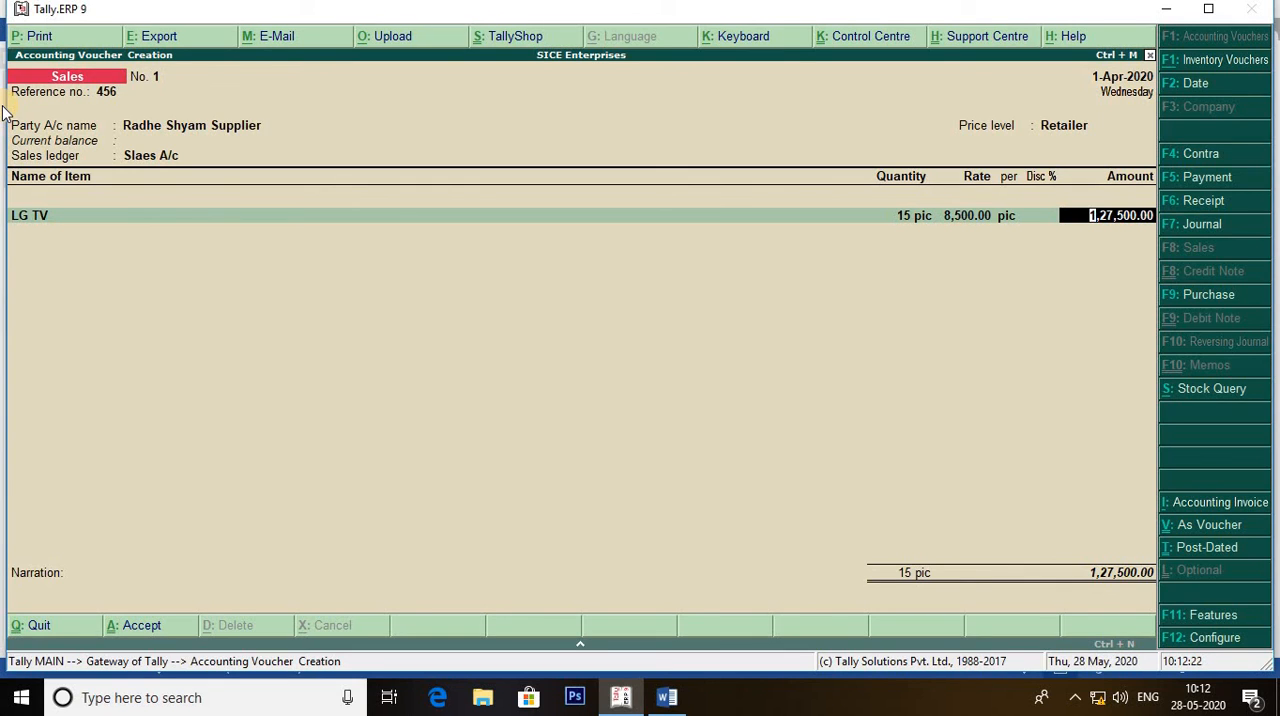
key(alt+Tab)
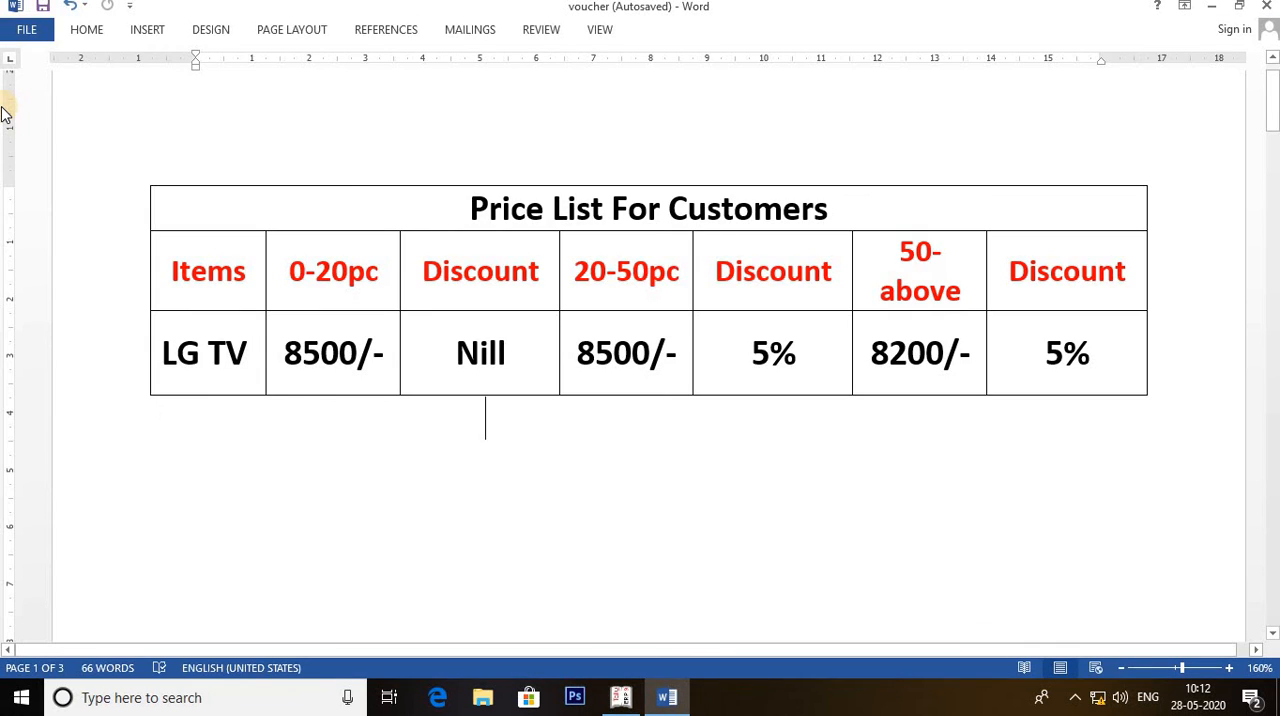
key(alt+Tab)
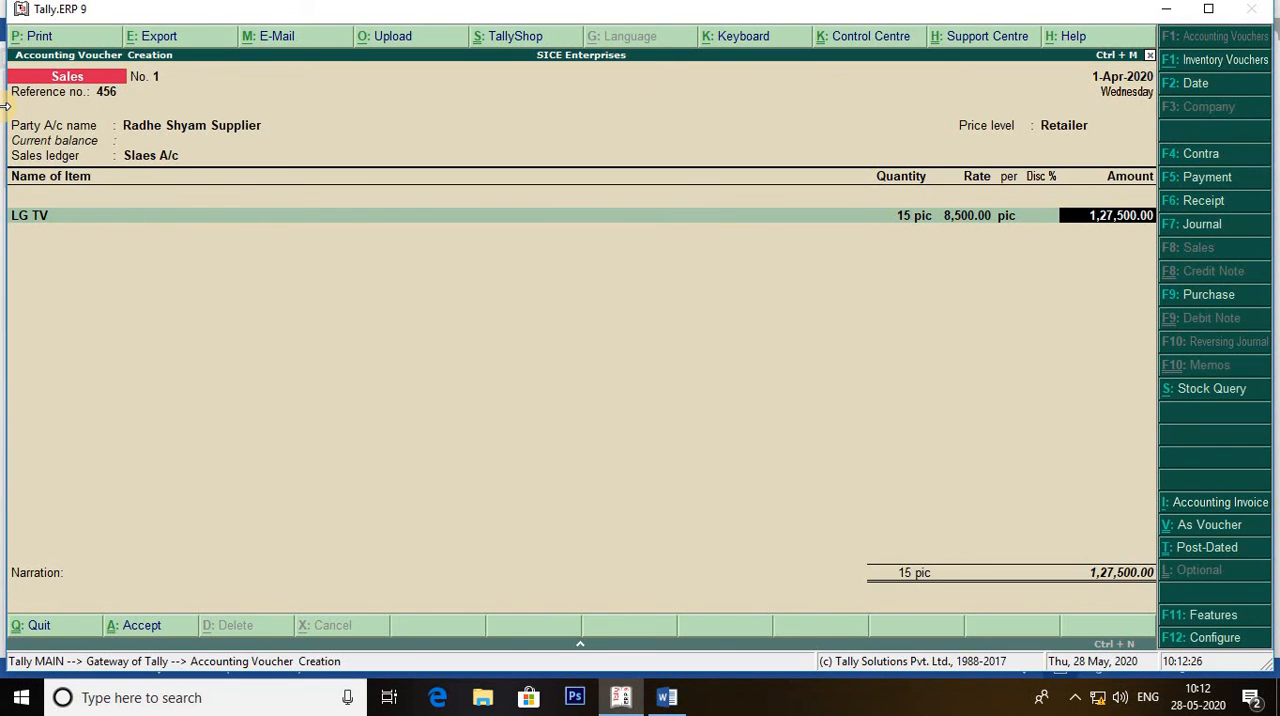
Set the LG TV quantity to 25 pic and check its rate and discount against the price list in Word.
key(BackSpace)
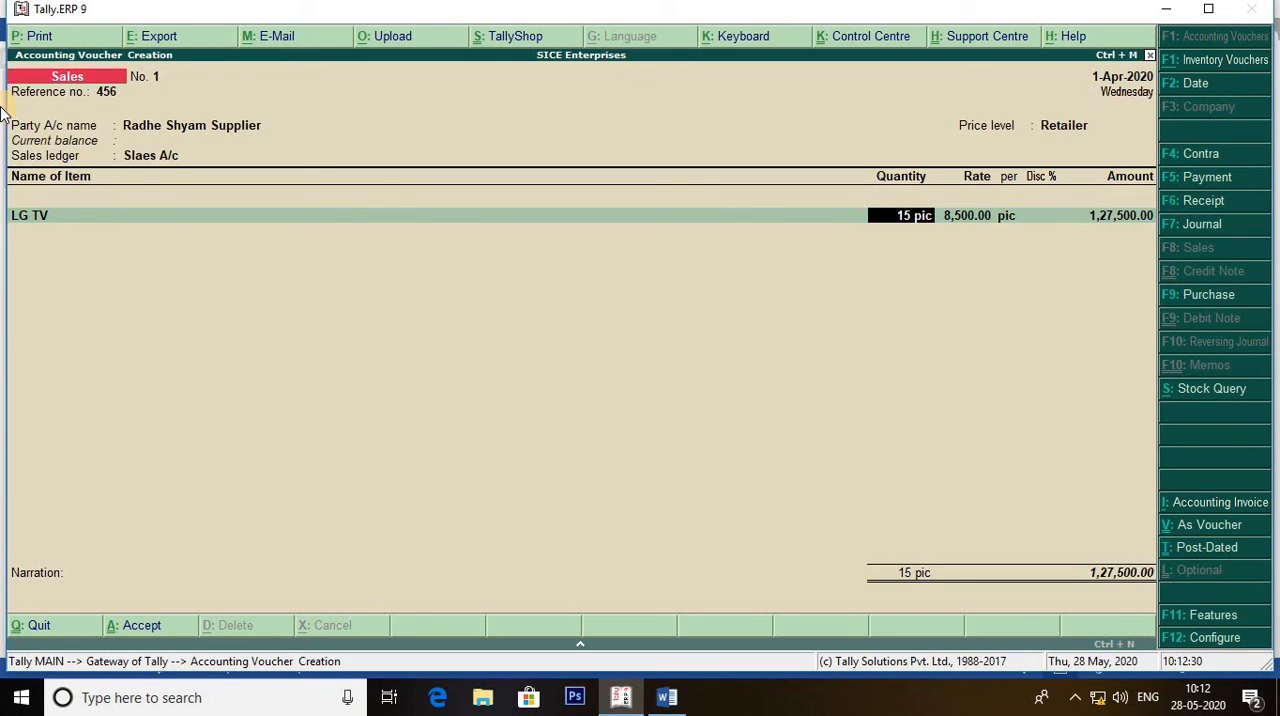
text(25)
key(Return)
key(Return)
key(Return)
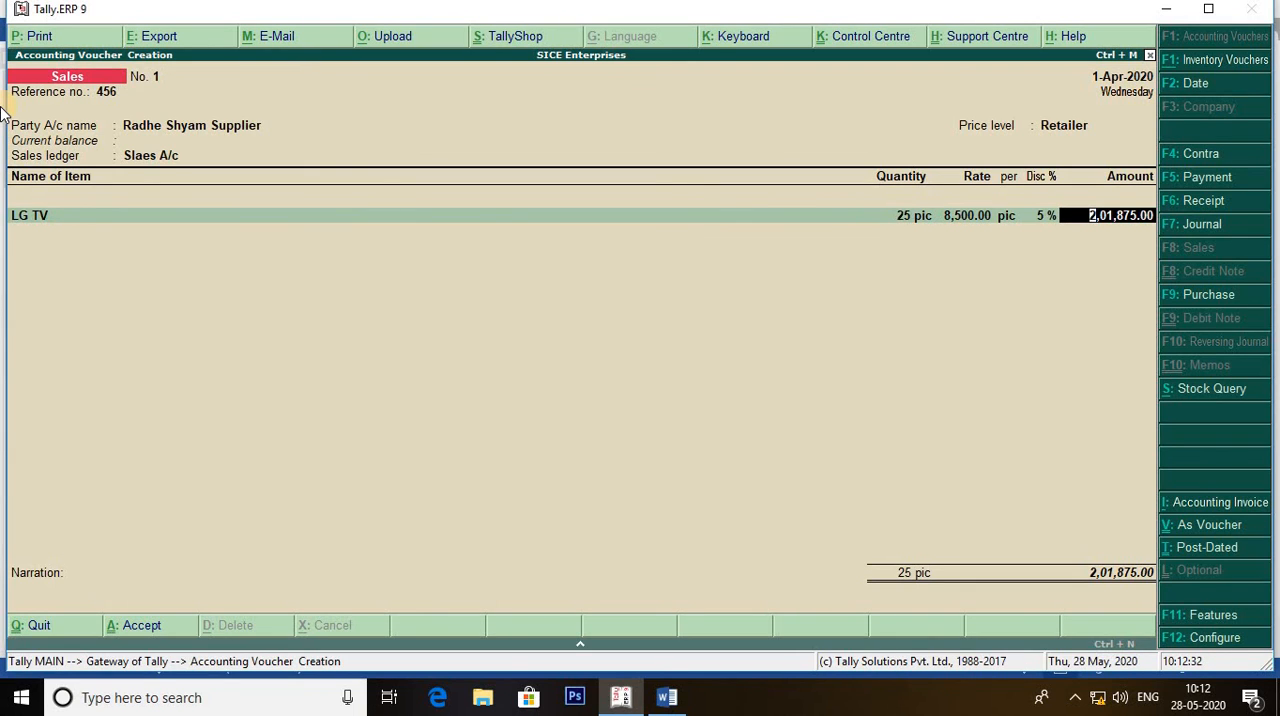
key(alt+Tab)
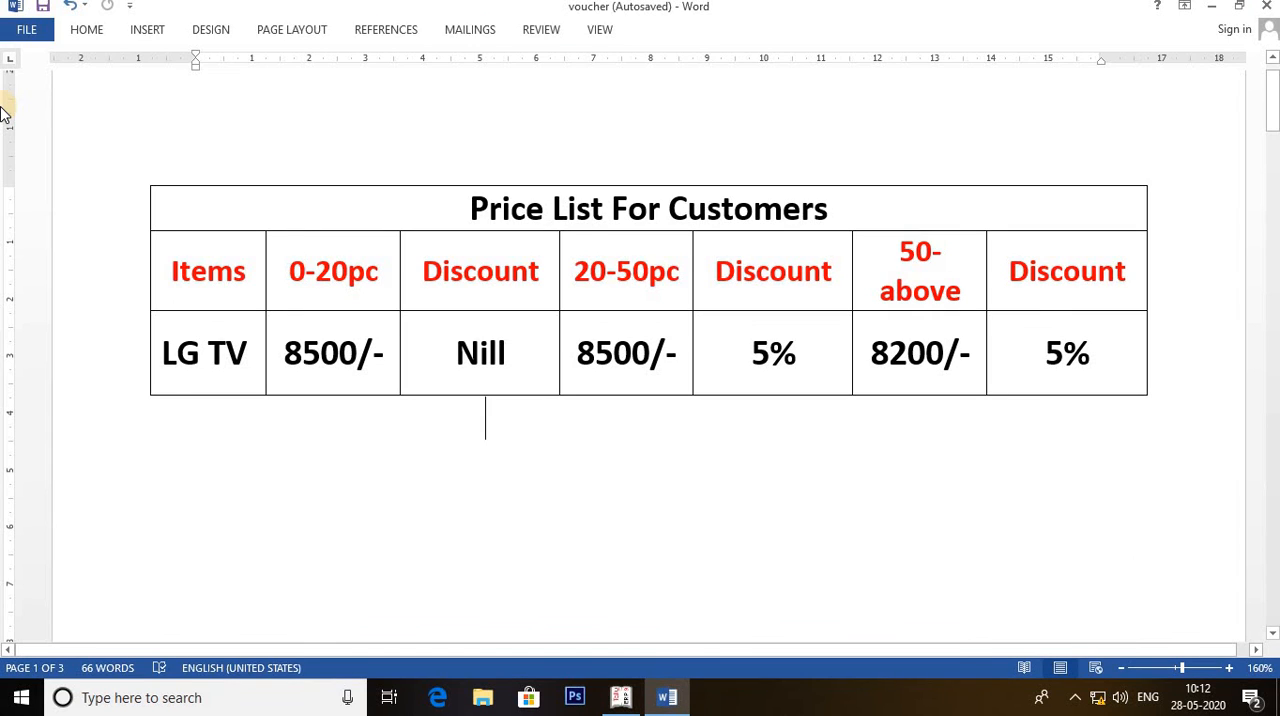
key(alt+Tab)
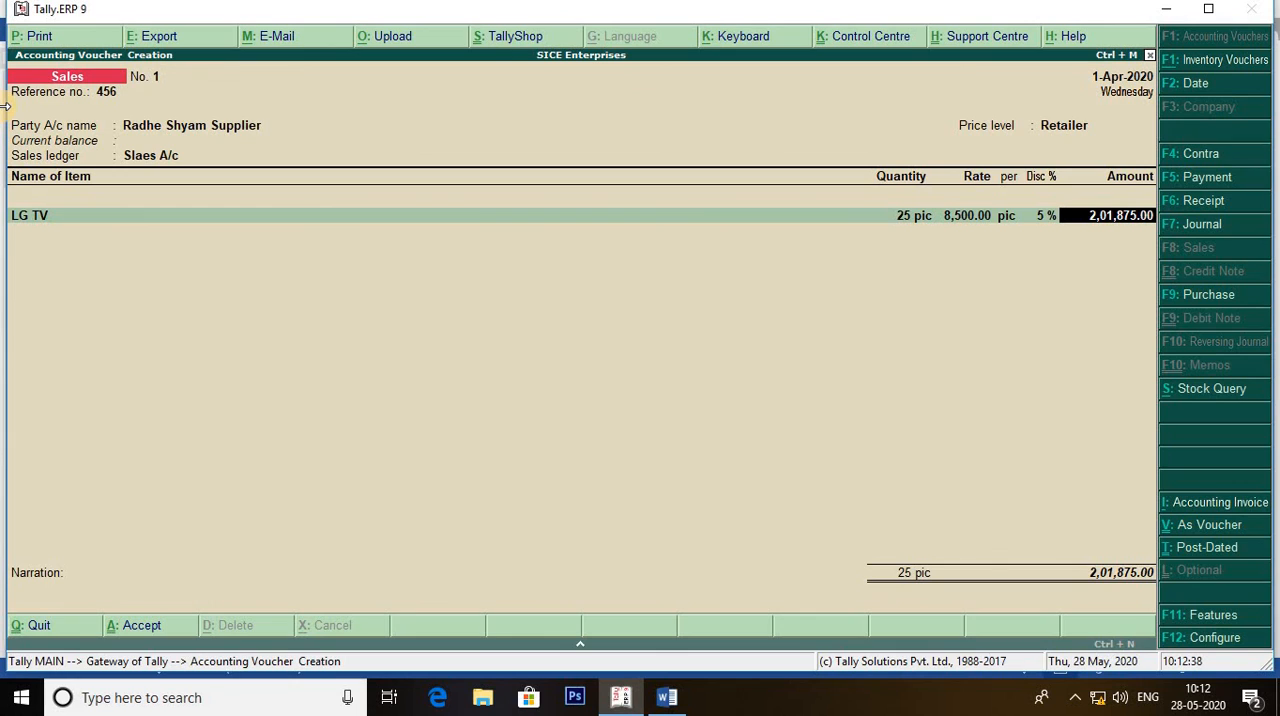
Set the LG TV quantity to 60 pic and save the sales voucher.
key(BackSpace)
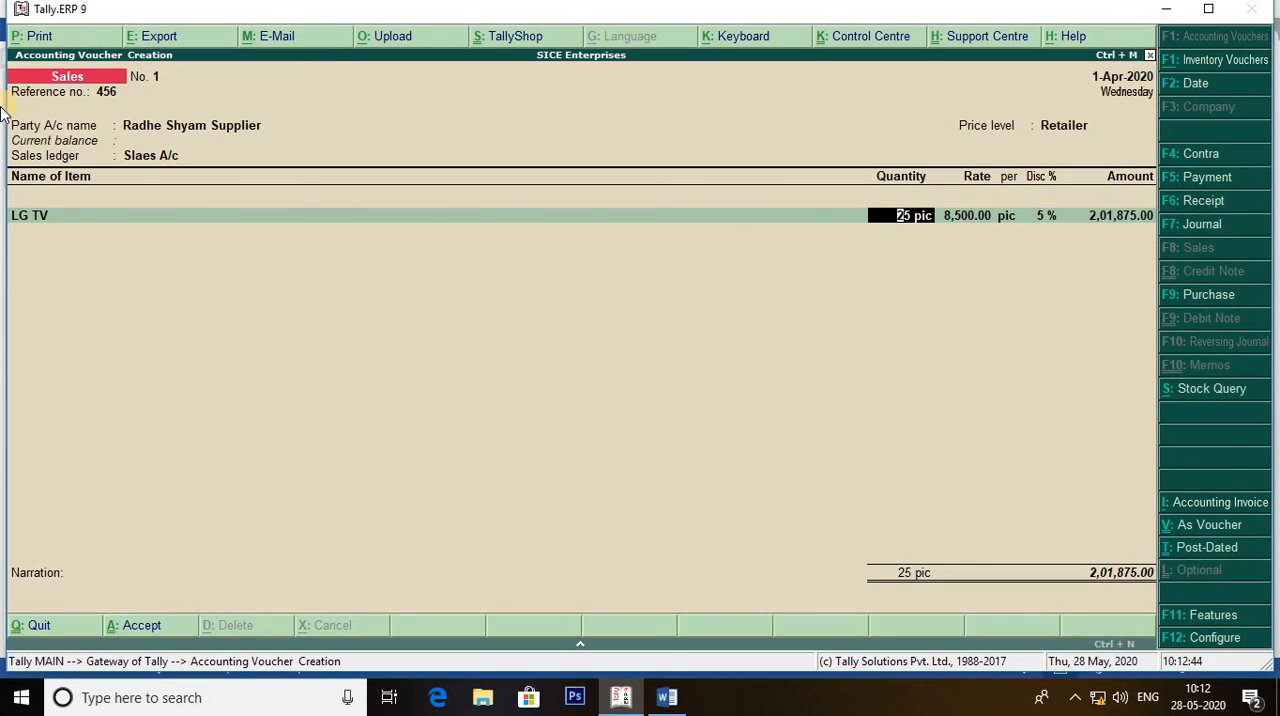
text(60)
key(Return)
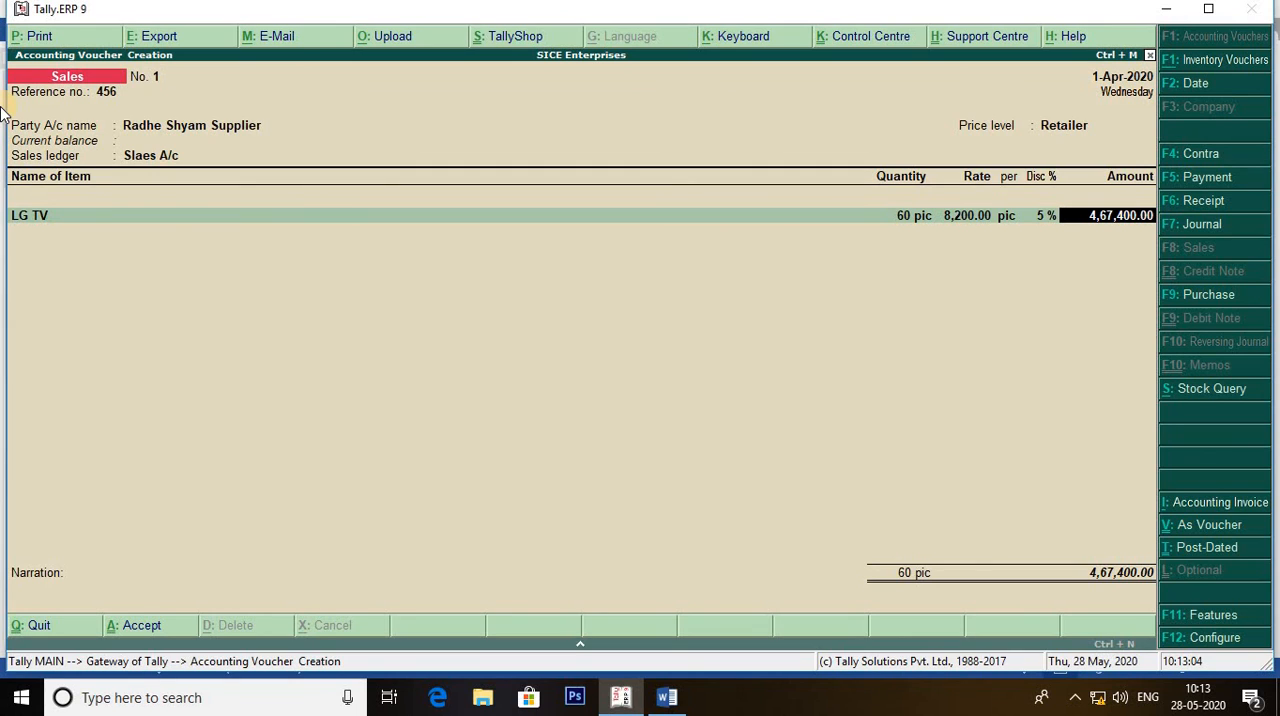
key(ctrl+a)
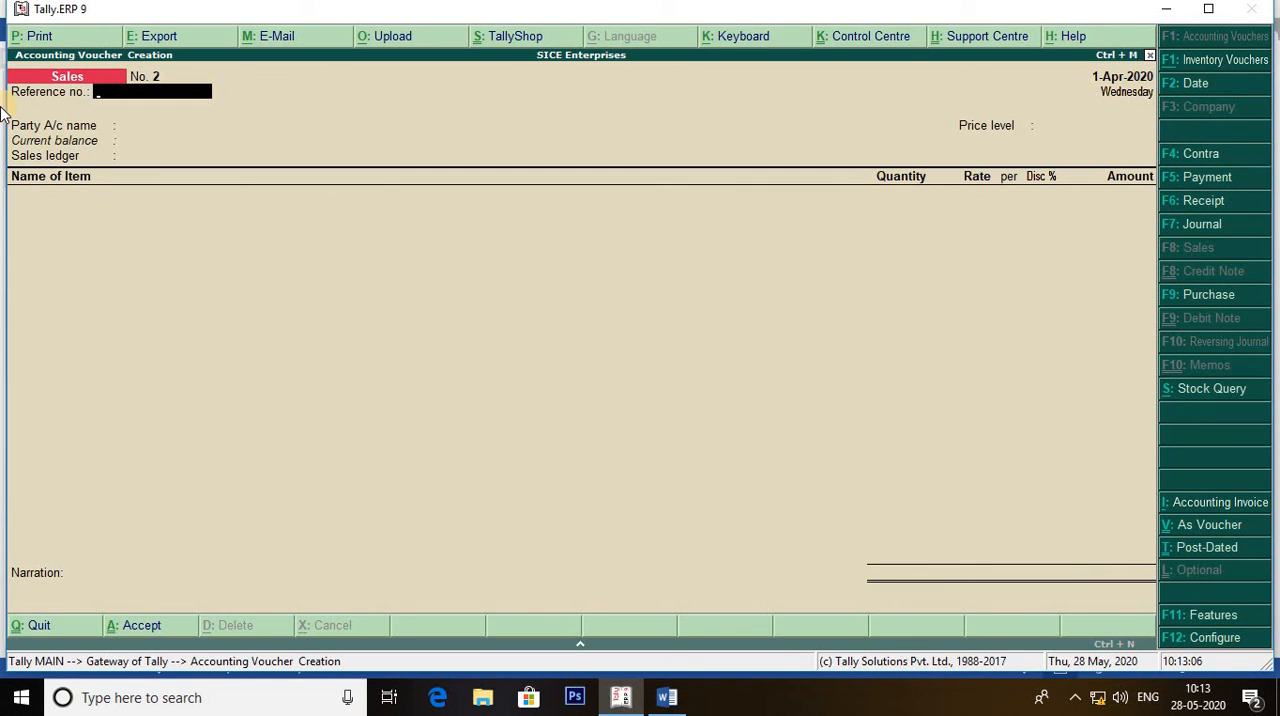